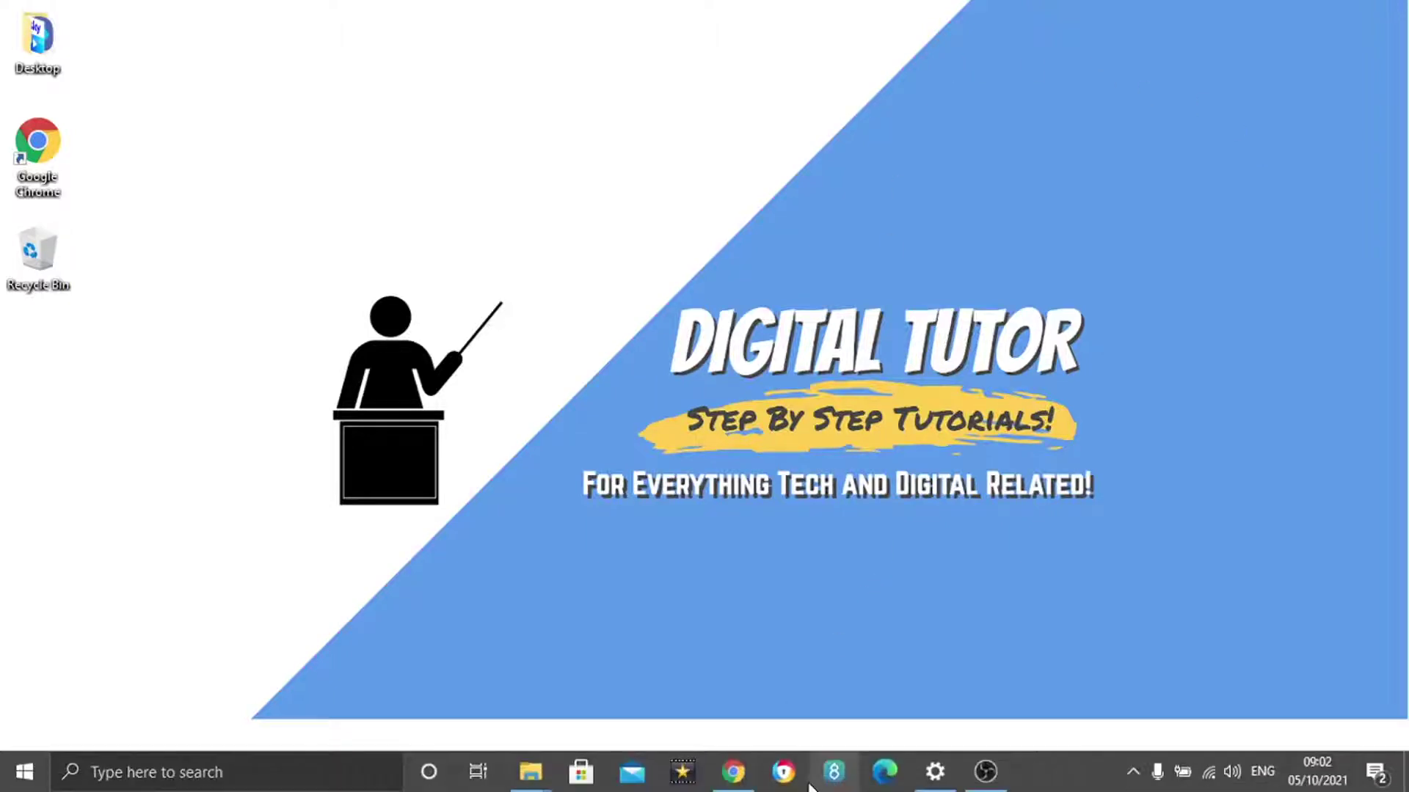
Open Chrome and run a Google search for 'windows 11'
left_click(732, 783)
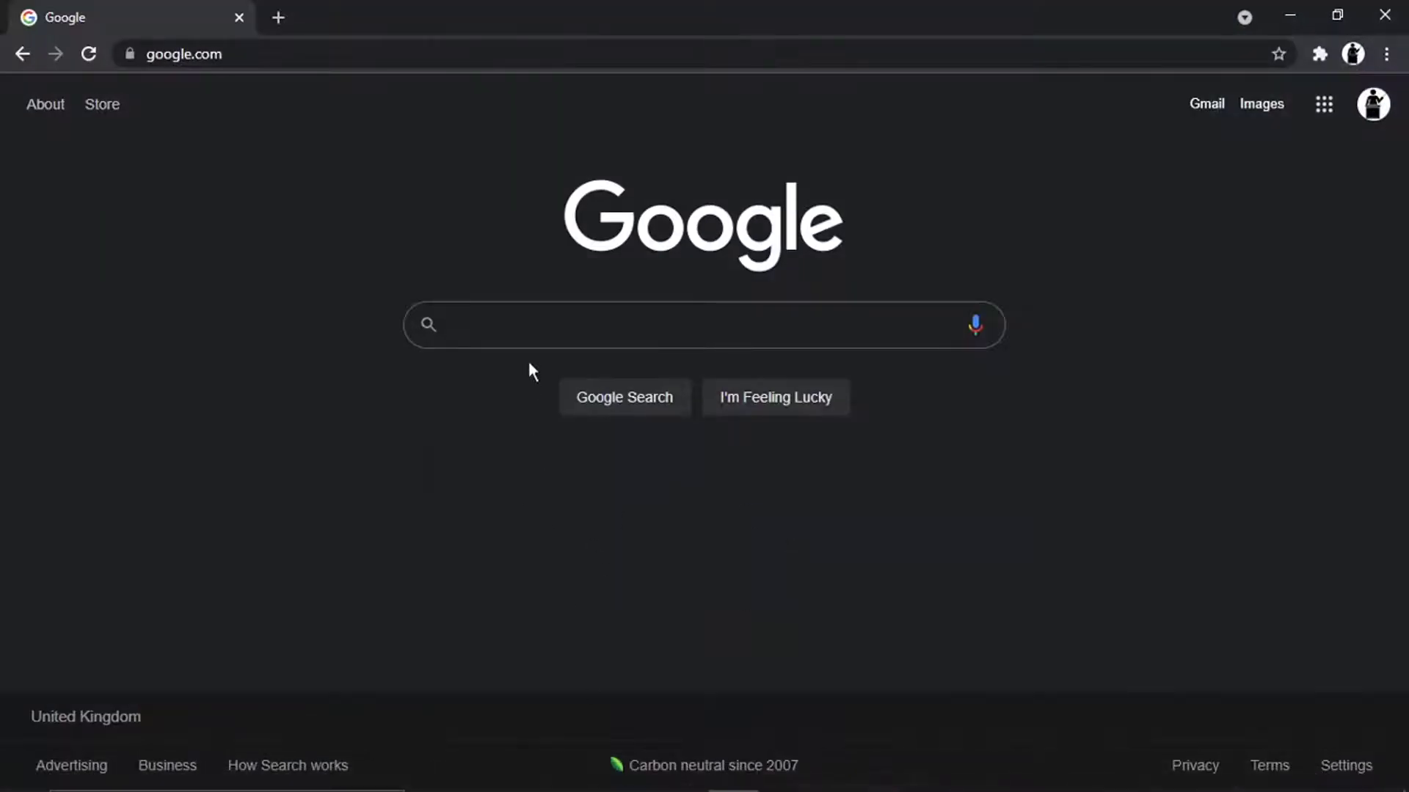
left_click(525, 323)
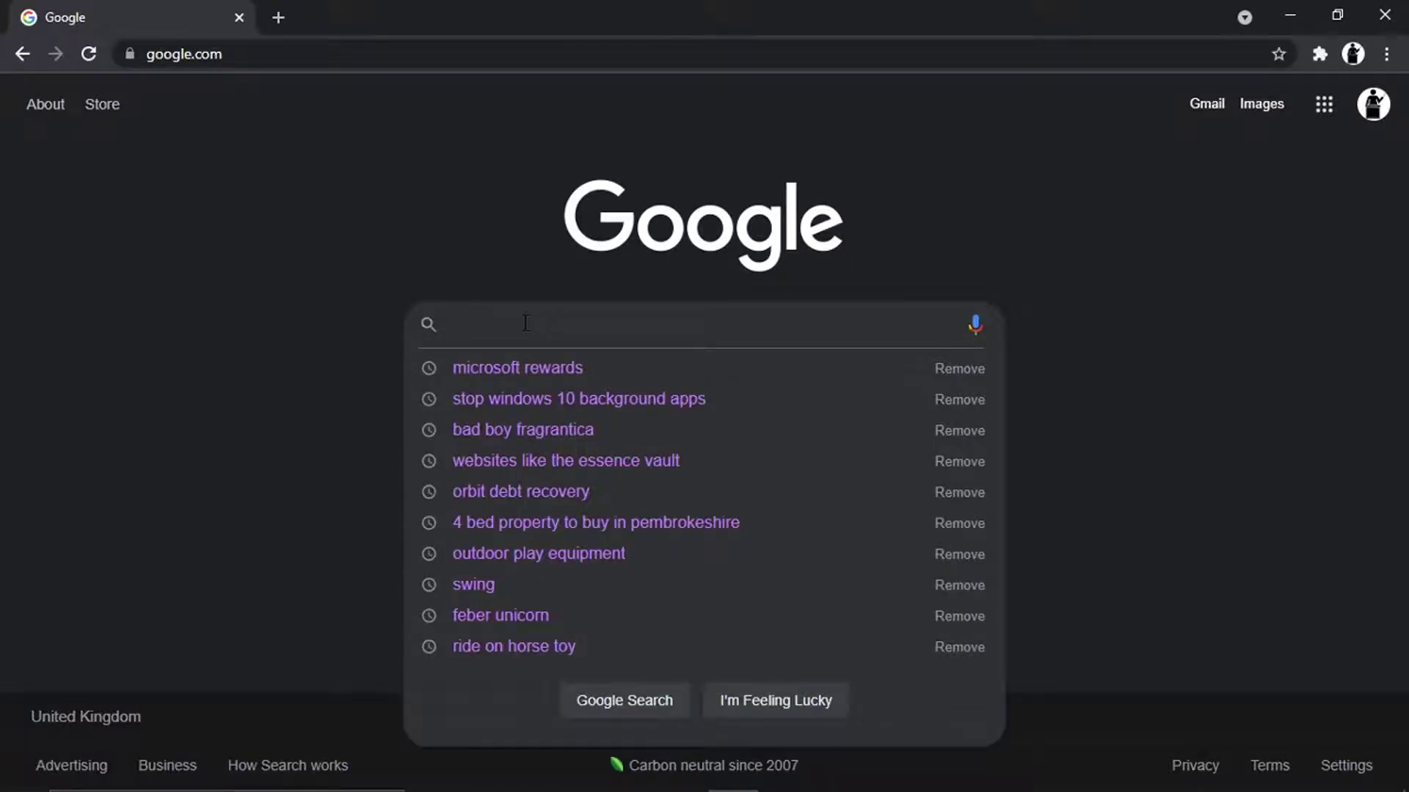
type("windows 11")
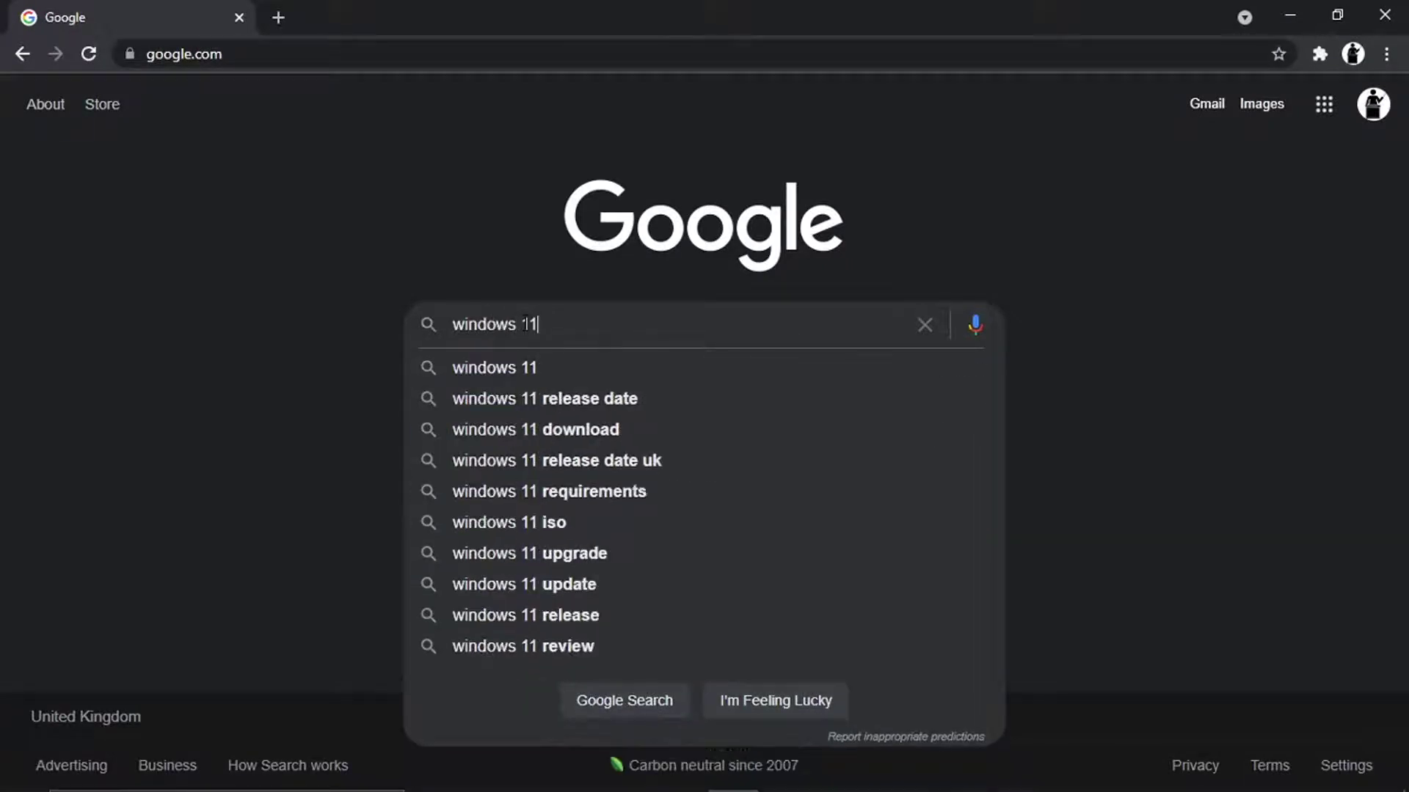
key("Return")
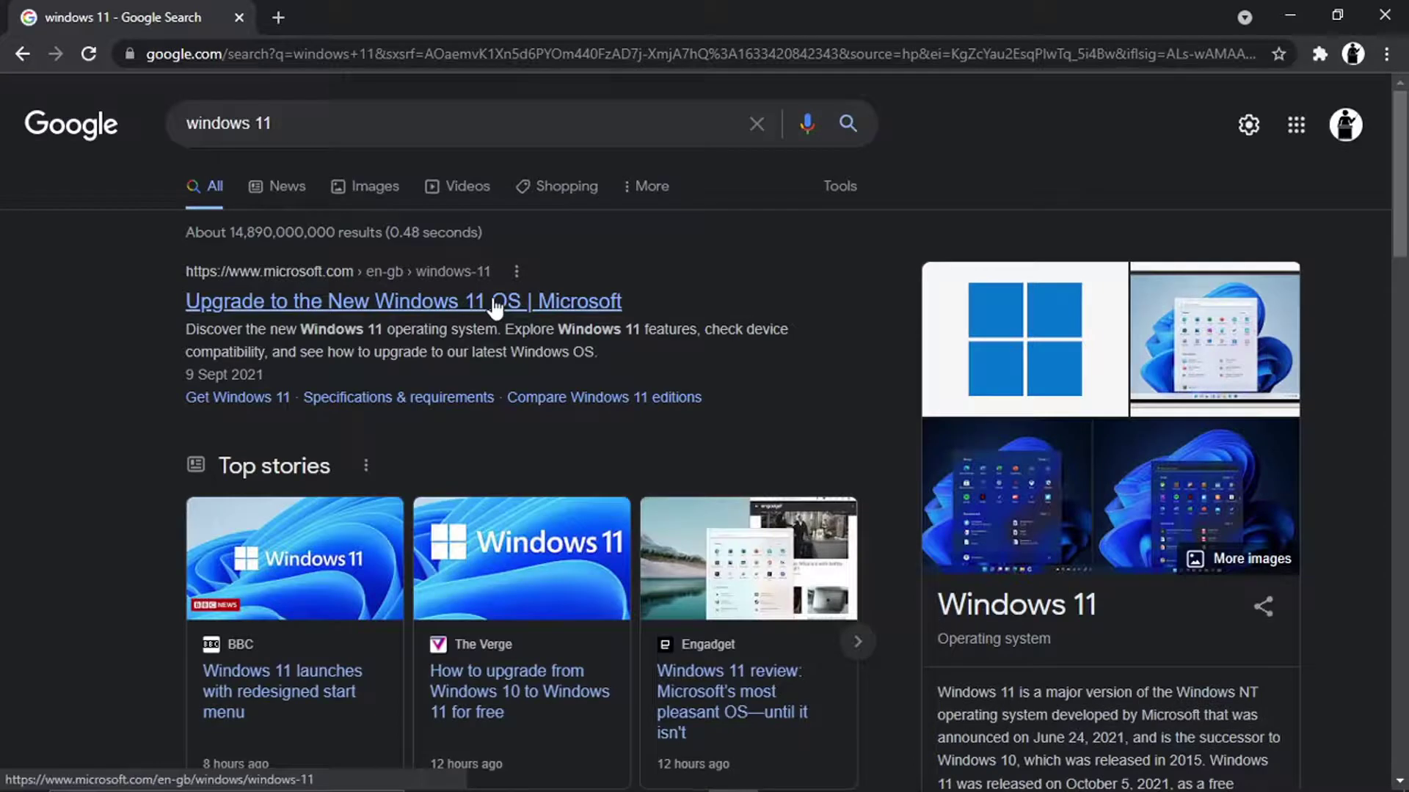
Open Microsoft's Windows 11 page and download the PC Health Check app .msi installer
left_click(462, 308)
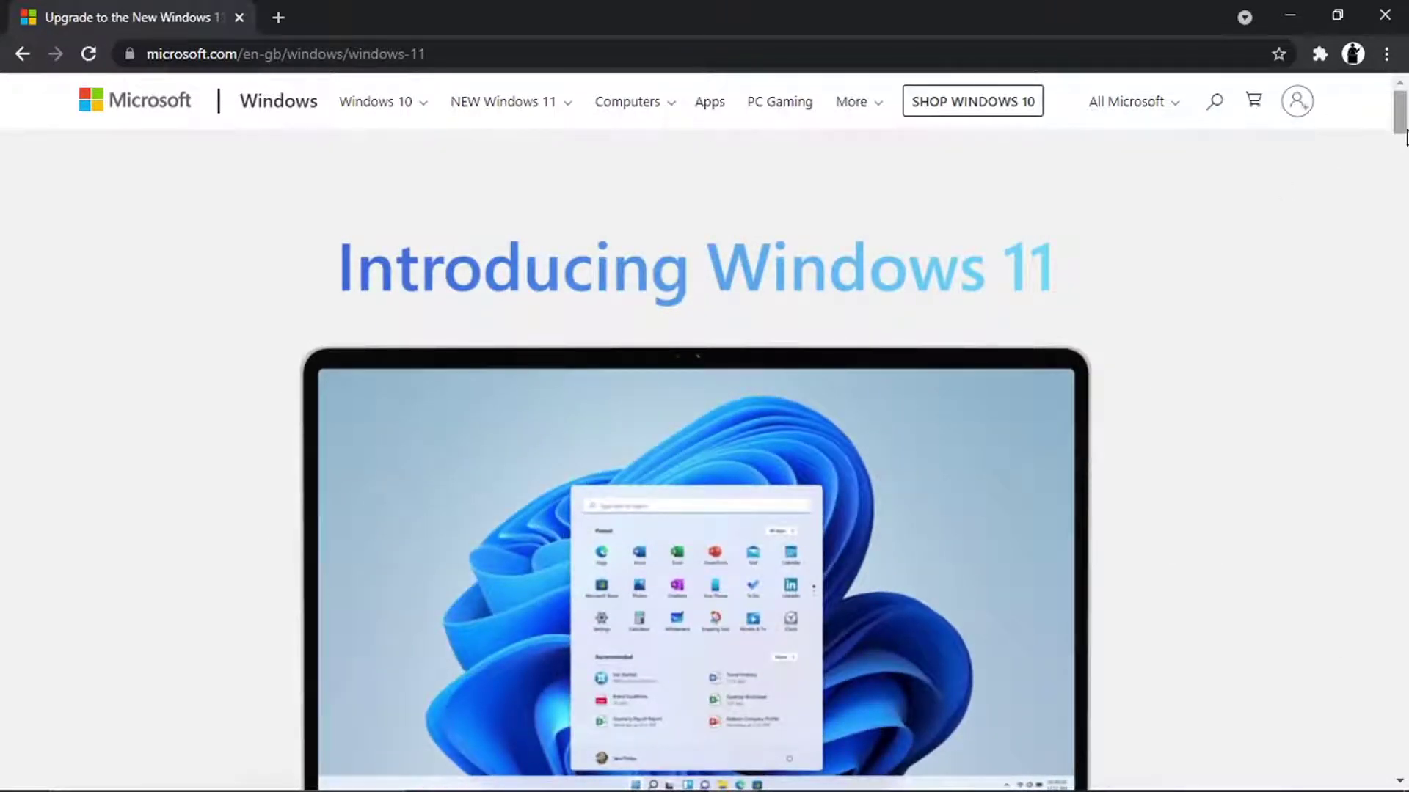
left_click_drag(1399, 130, 1377, 716)
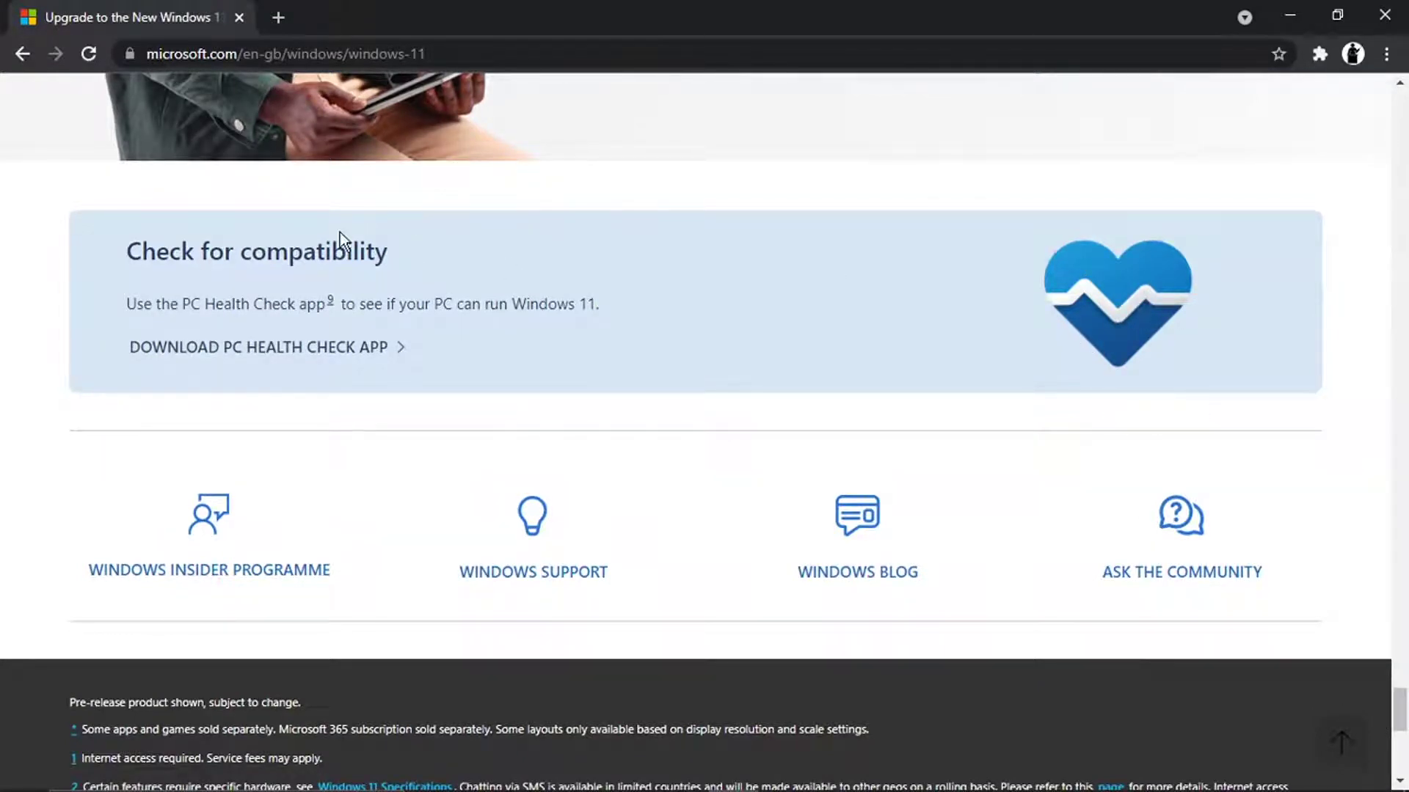
left_click(268, 353)
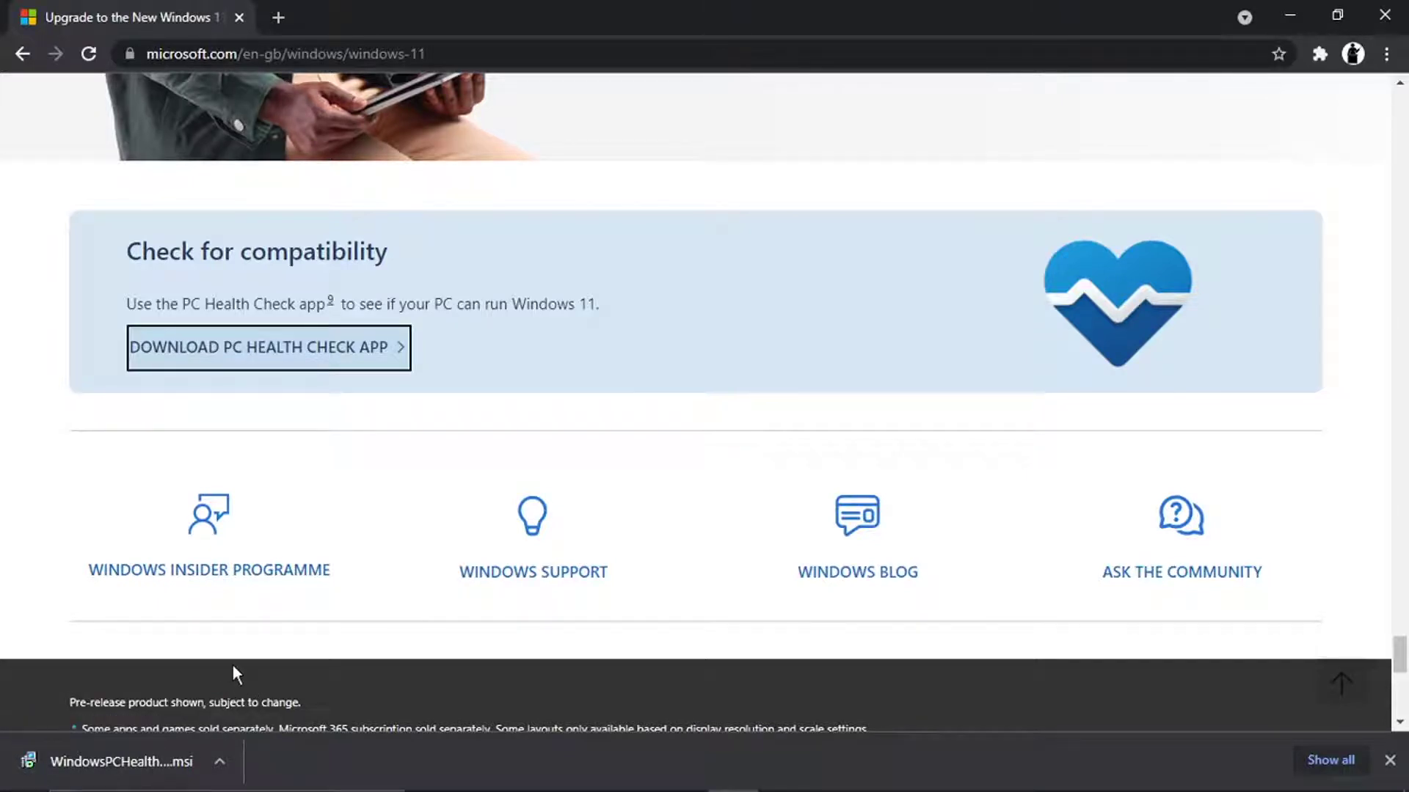
Run the downloaded WindowsPCHealth .msi, accept the licence terms and install PC Health Check
left_click(148, 751)
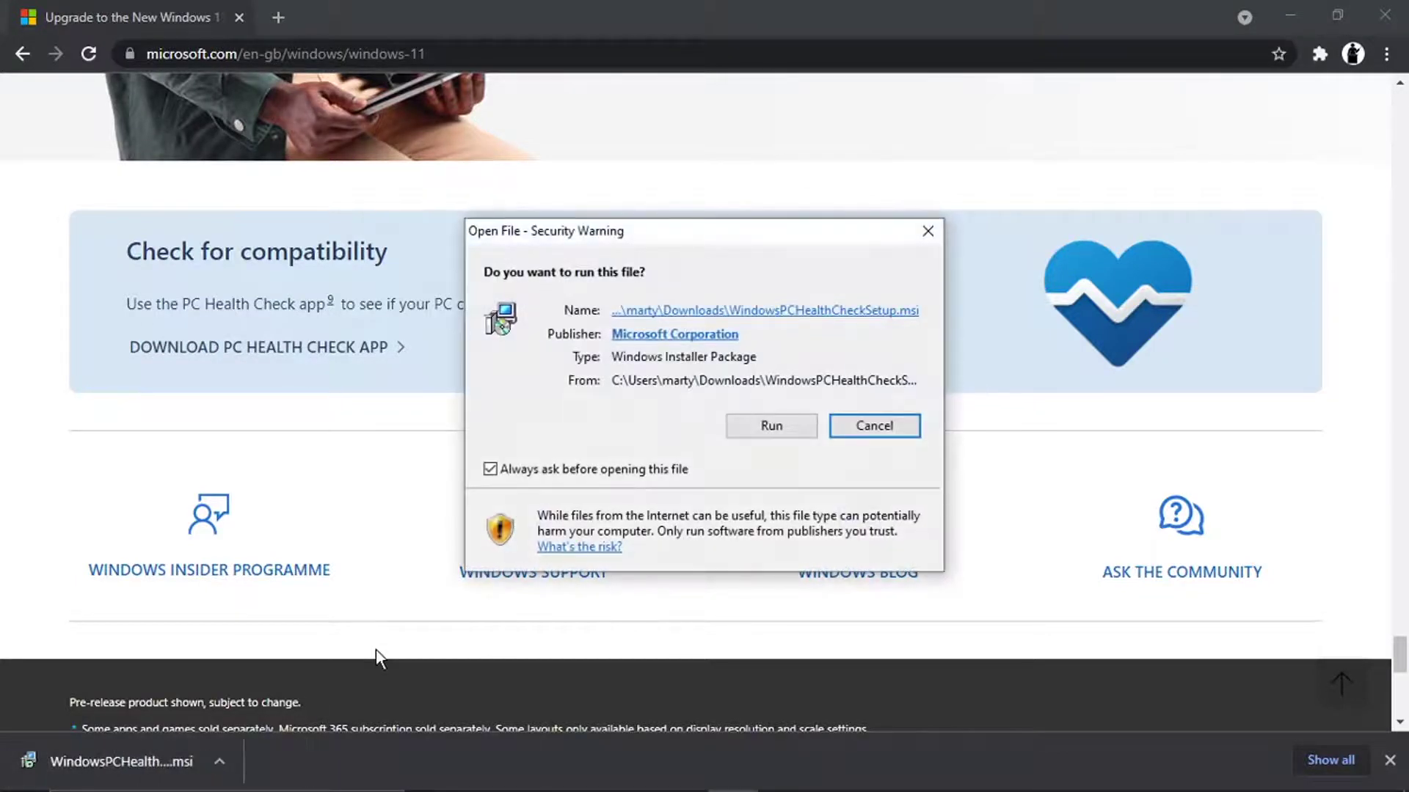
left_click(754, 425)
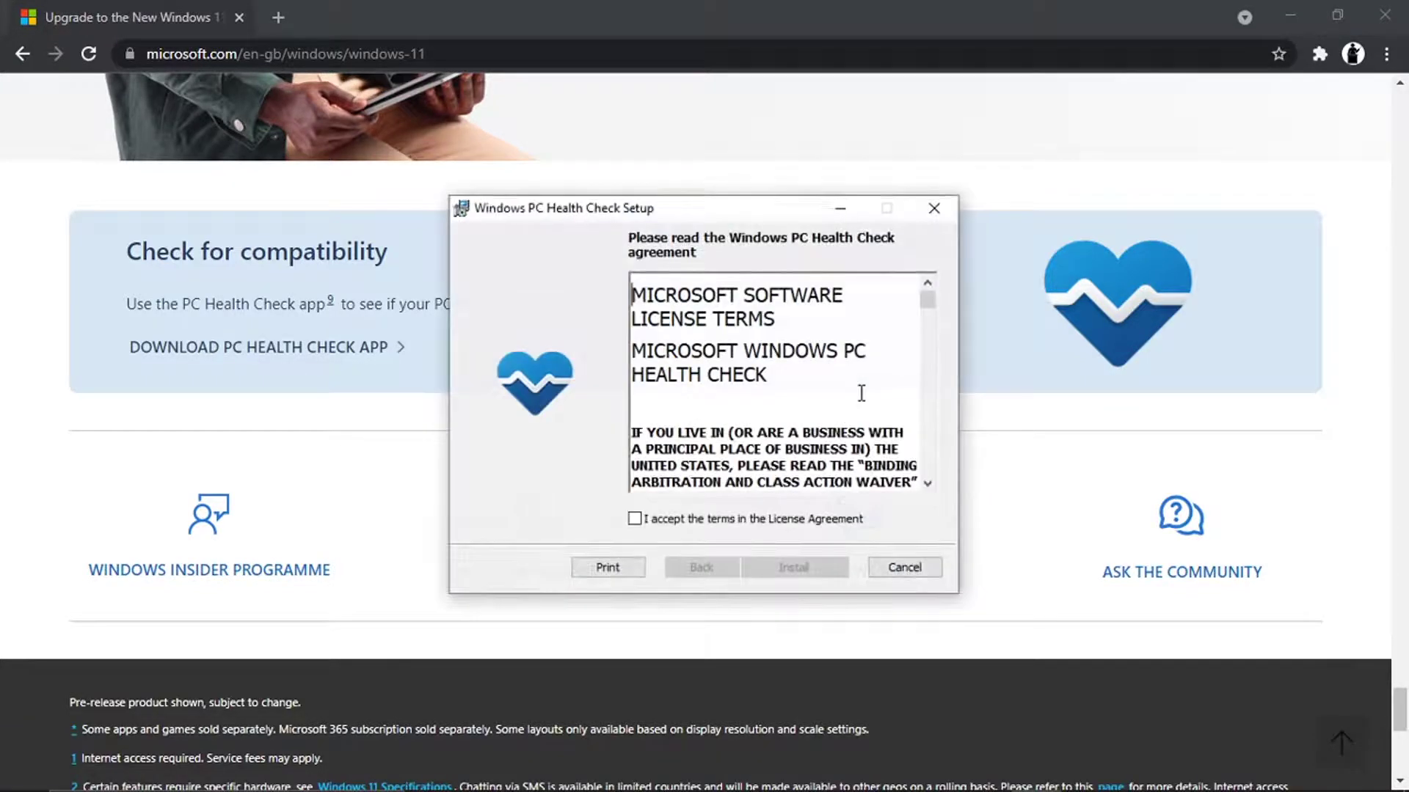
left_click(634, 519)
left_click(821, 565)
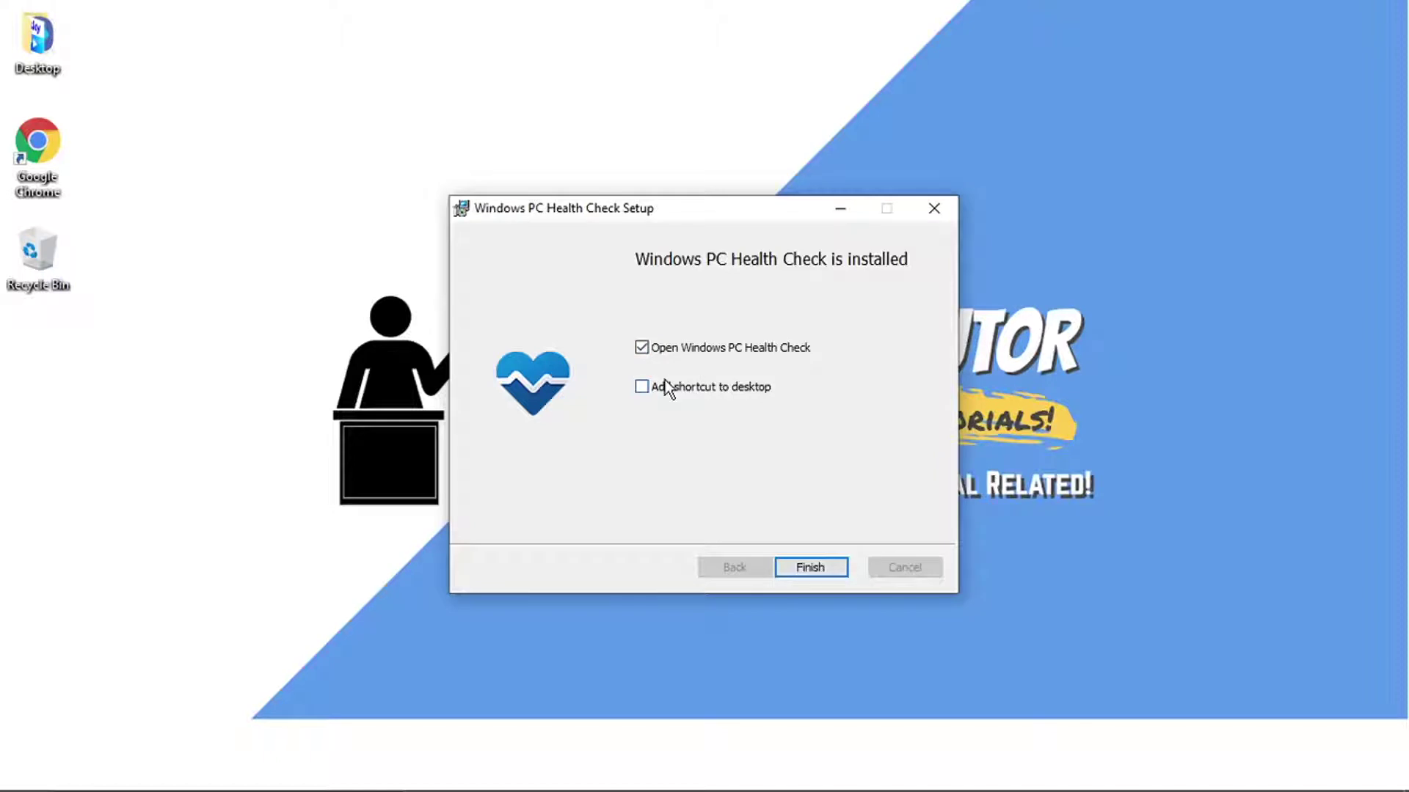
Finish setup to launch PC Health Check and run the Windows 11 compatibility check
left_click(817, 566)
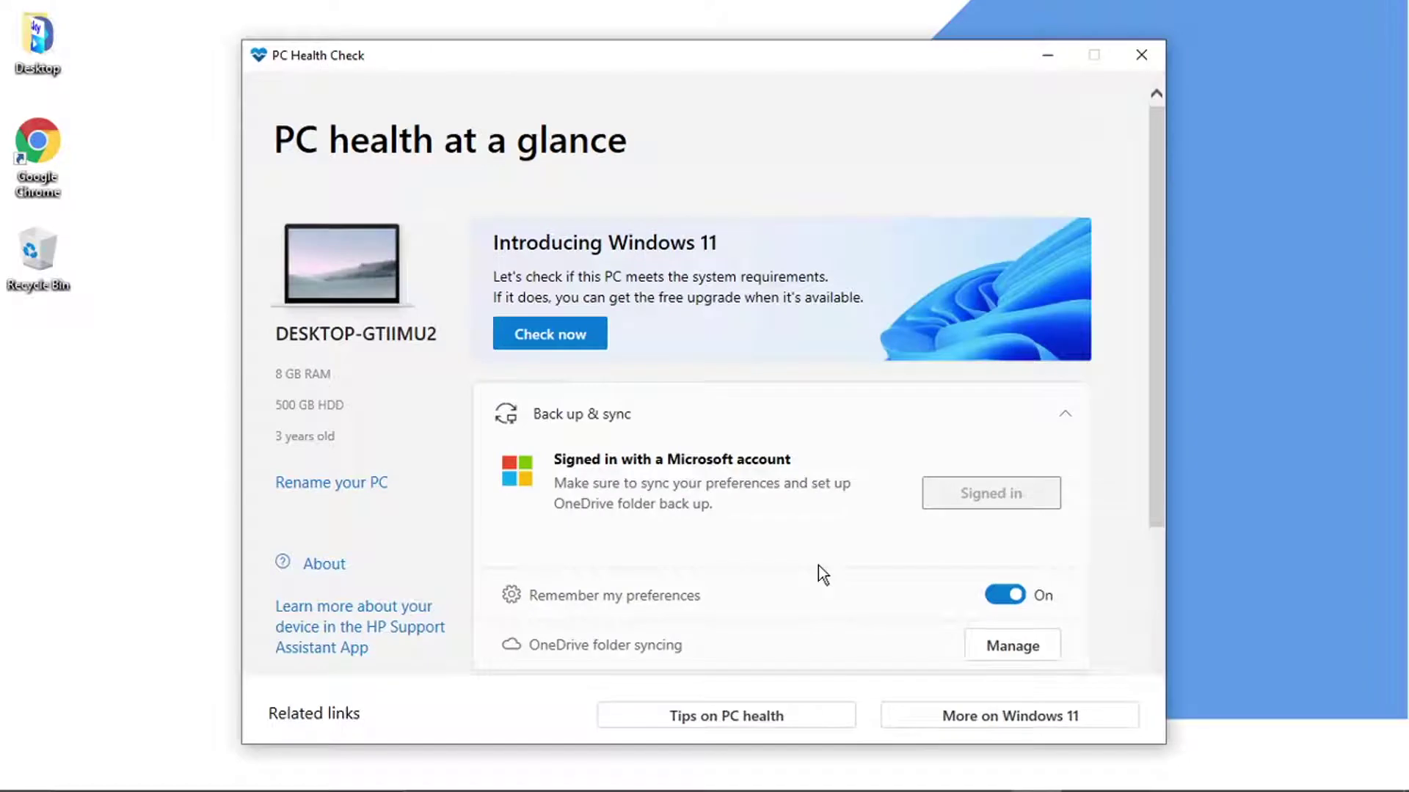
mouse_move(570, 51)
left_mouse_down()
mouse_move(682, 167)
mouse_move(688, 132)
mouse_move(654, 126)
mouse_move(617, 29)
mouse_move(588, 36)
left_mouse_up()
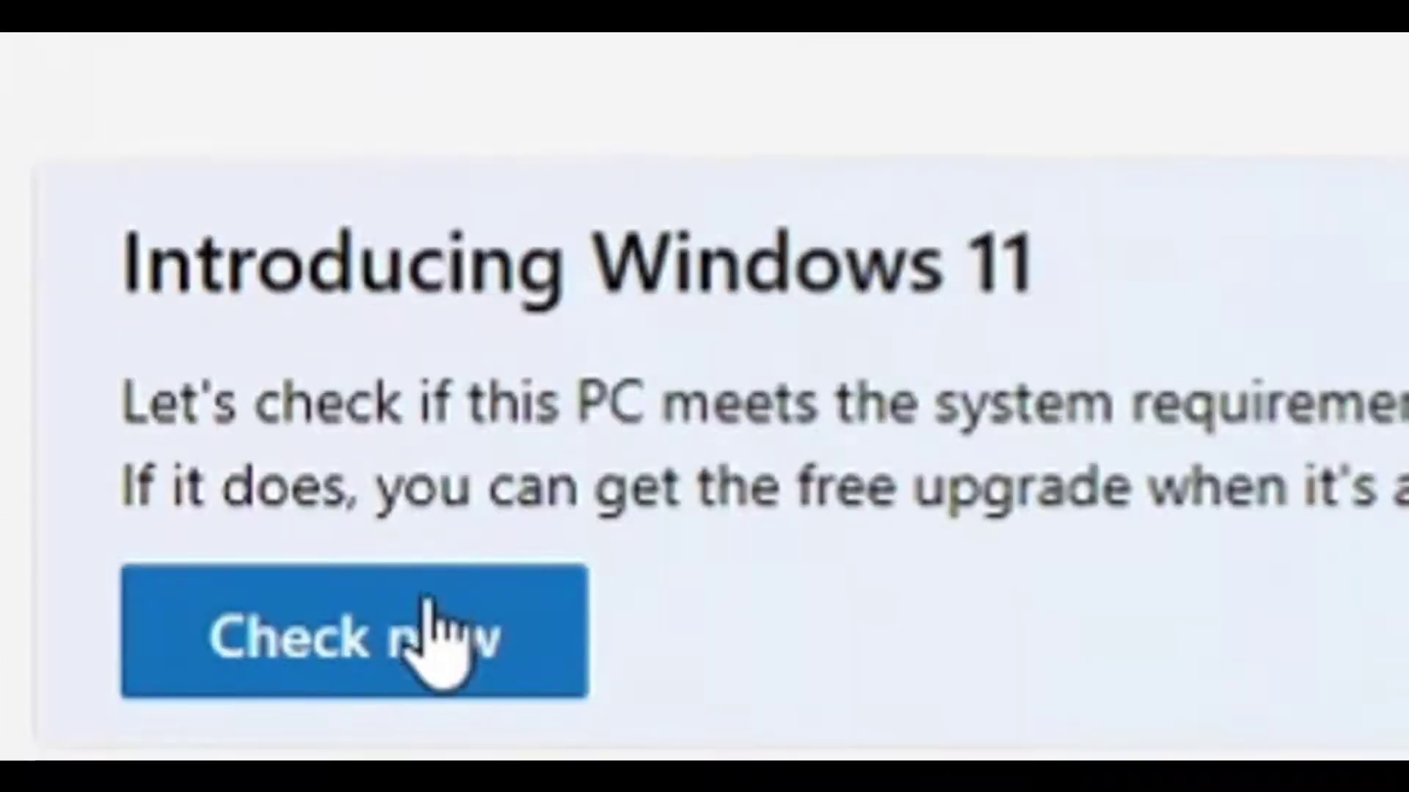
left_click(462, 645)
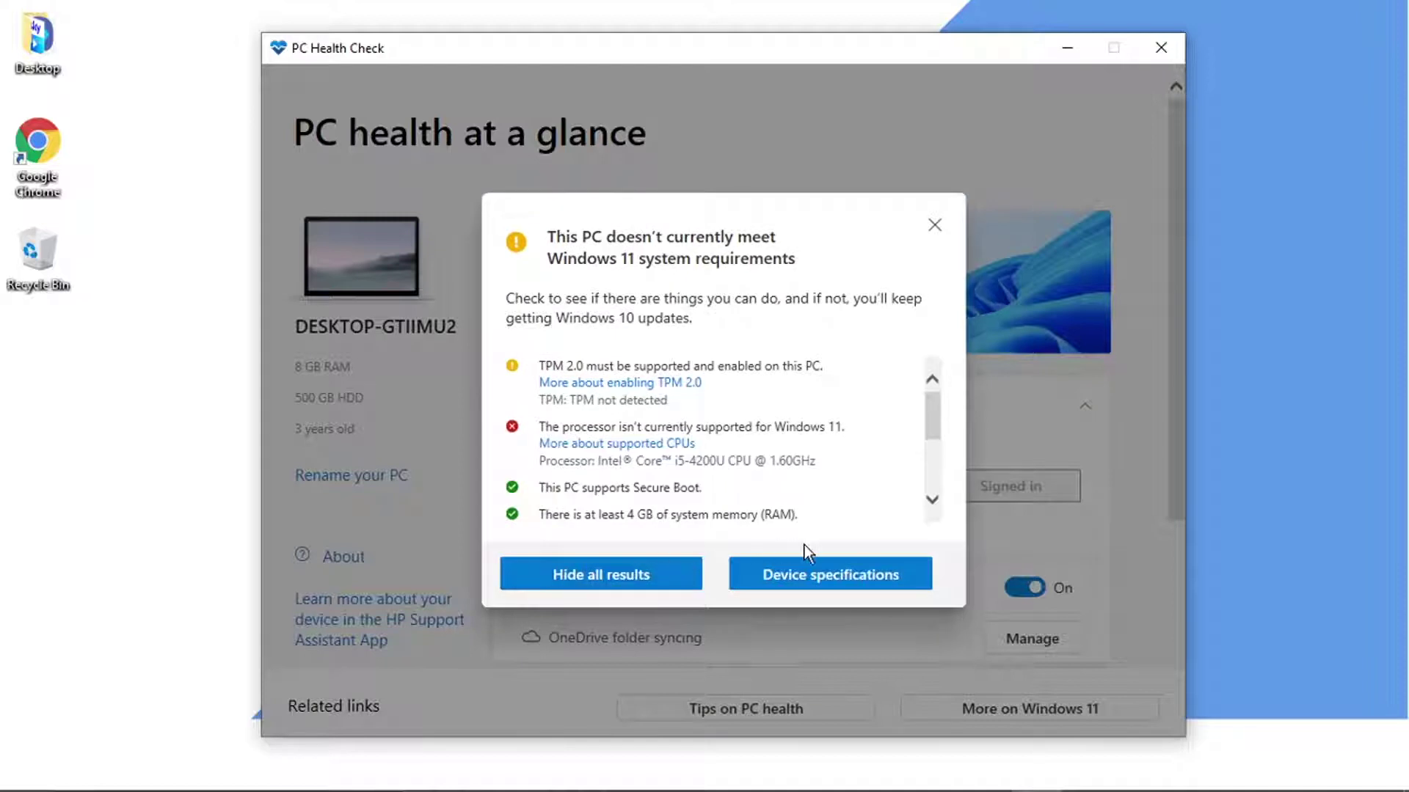
Review the failed-requirements results, dismiss them and close PC Health Check
mouse_move(930, 421)
left_mouse_down()
mouse_move(939, 501)
mouse_move(933, 411)
left_mouse_up()
left_click(933, 224)
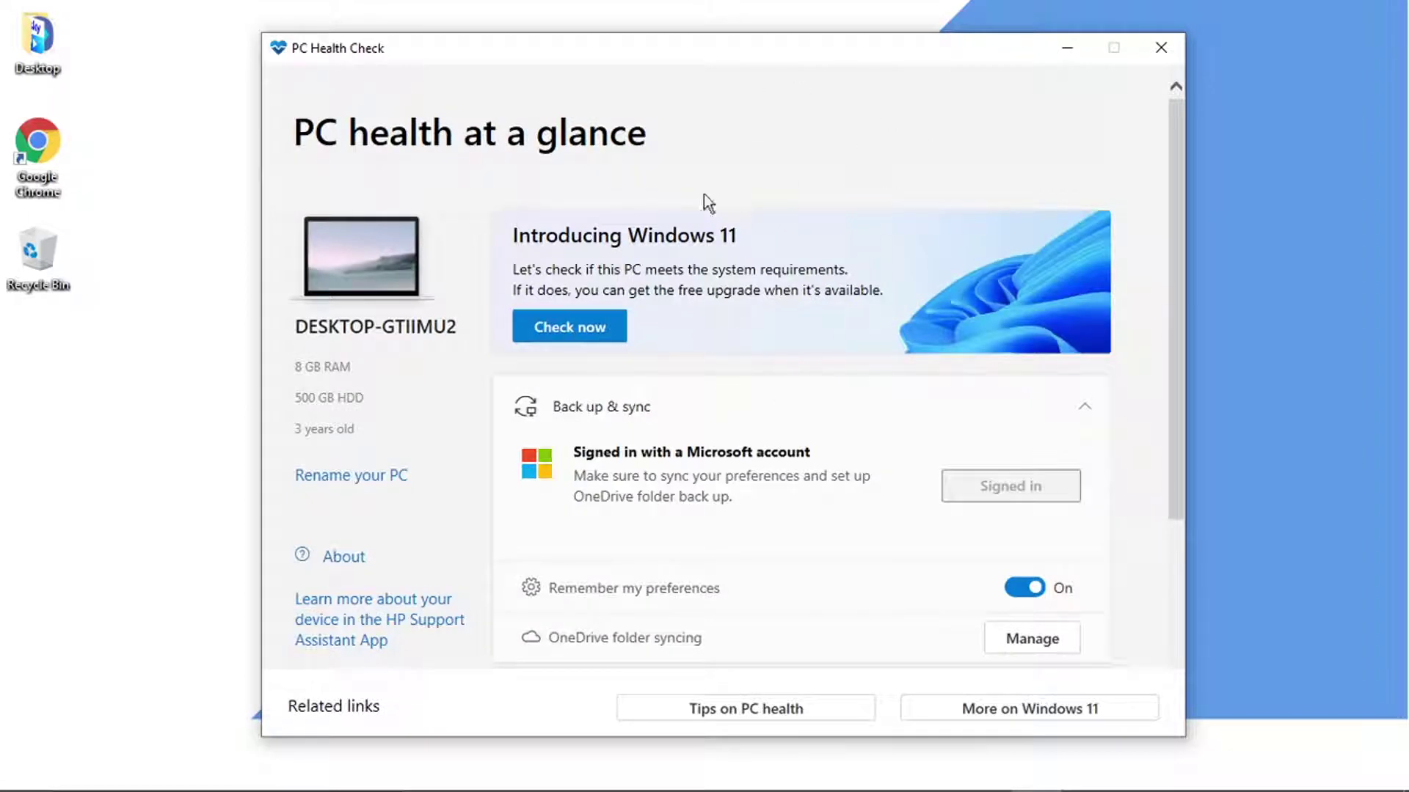
left_click(1160, 48)
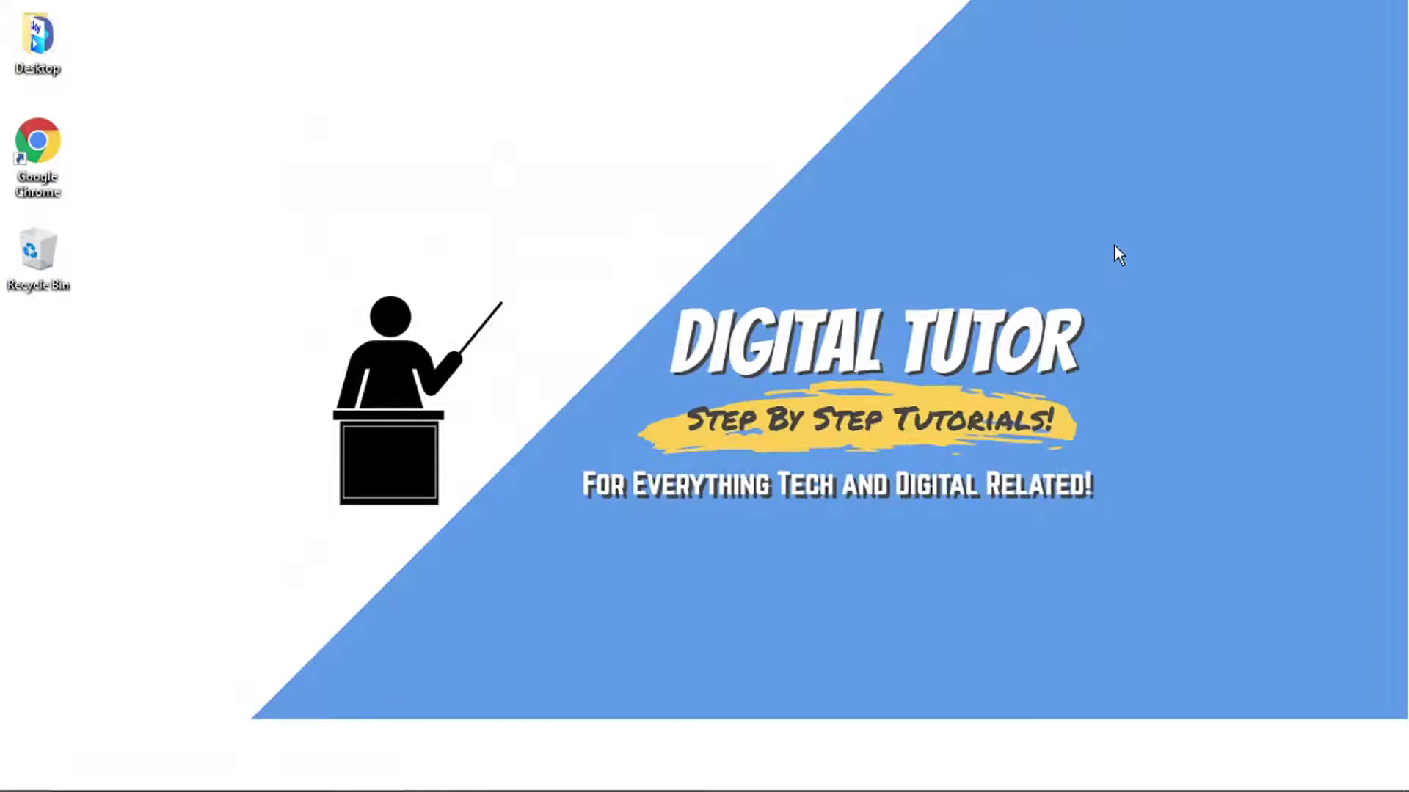
Search Windows from the taskbar for 'settings' to find the Settings app
mouse_move(309, 779)
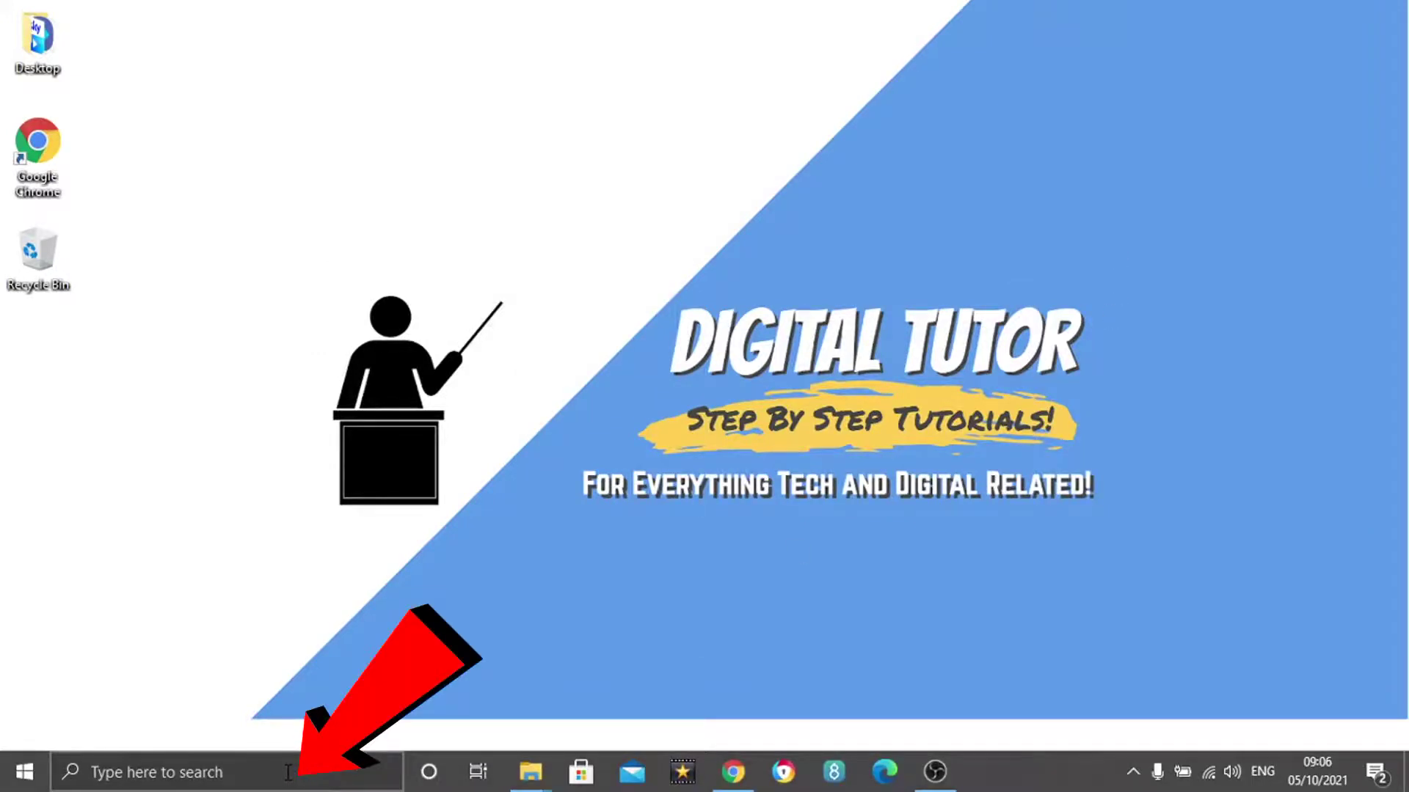
left_click(289, 772)
type("settings")
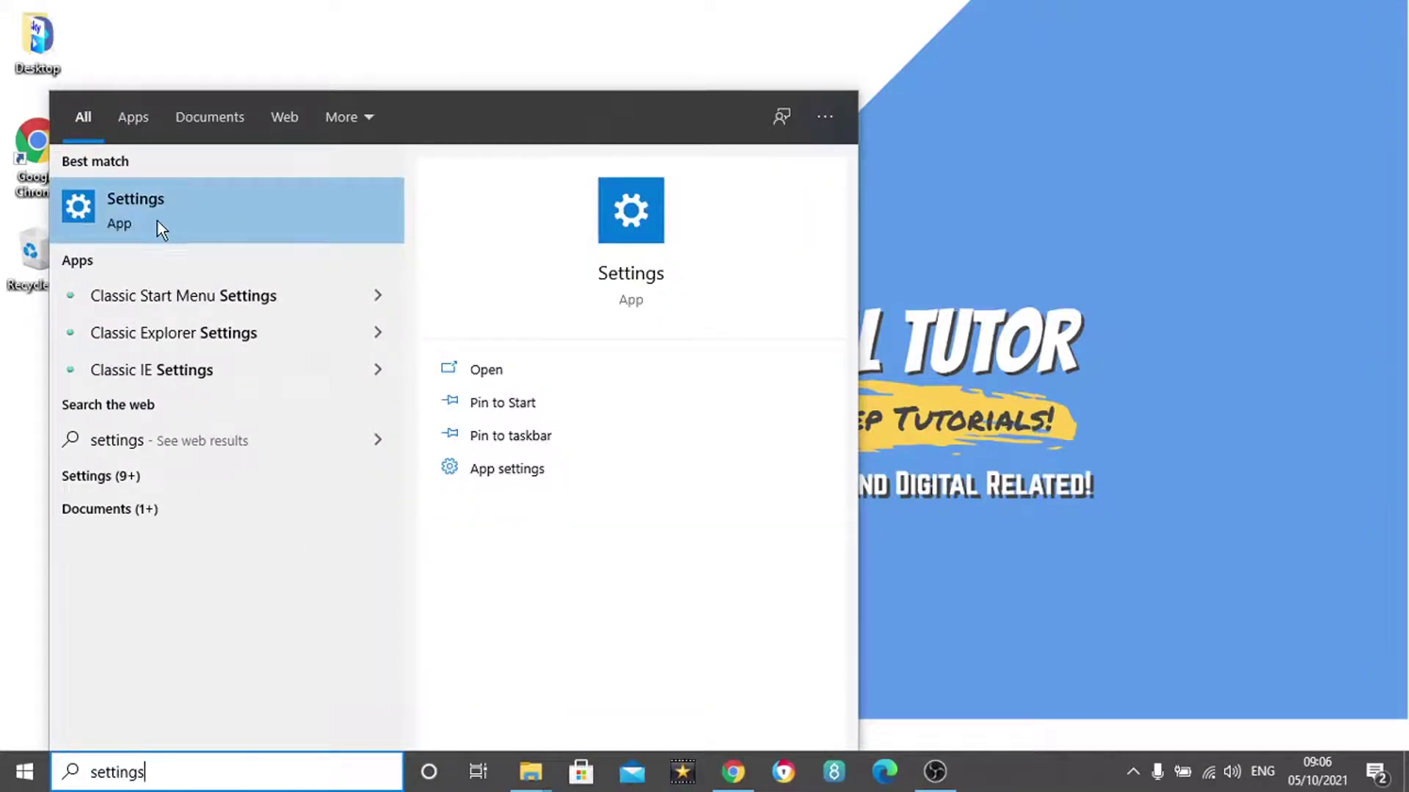
Open Settings' Update & Security > Windows Insider Programme page and choose Get started
left_click(200, 212)
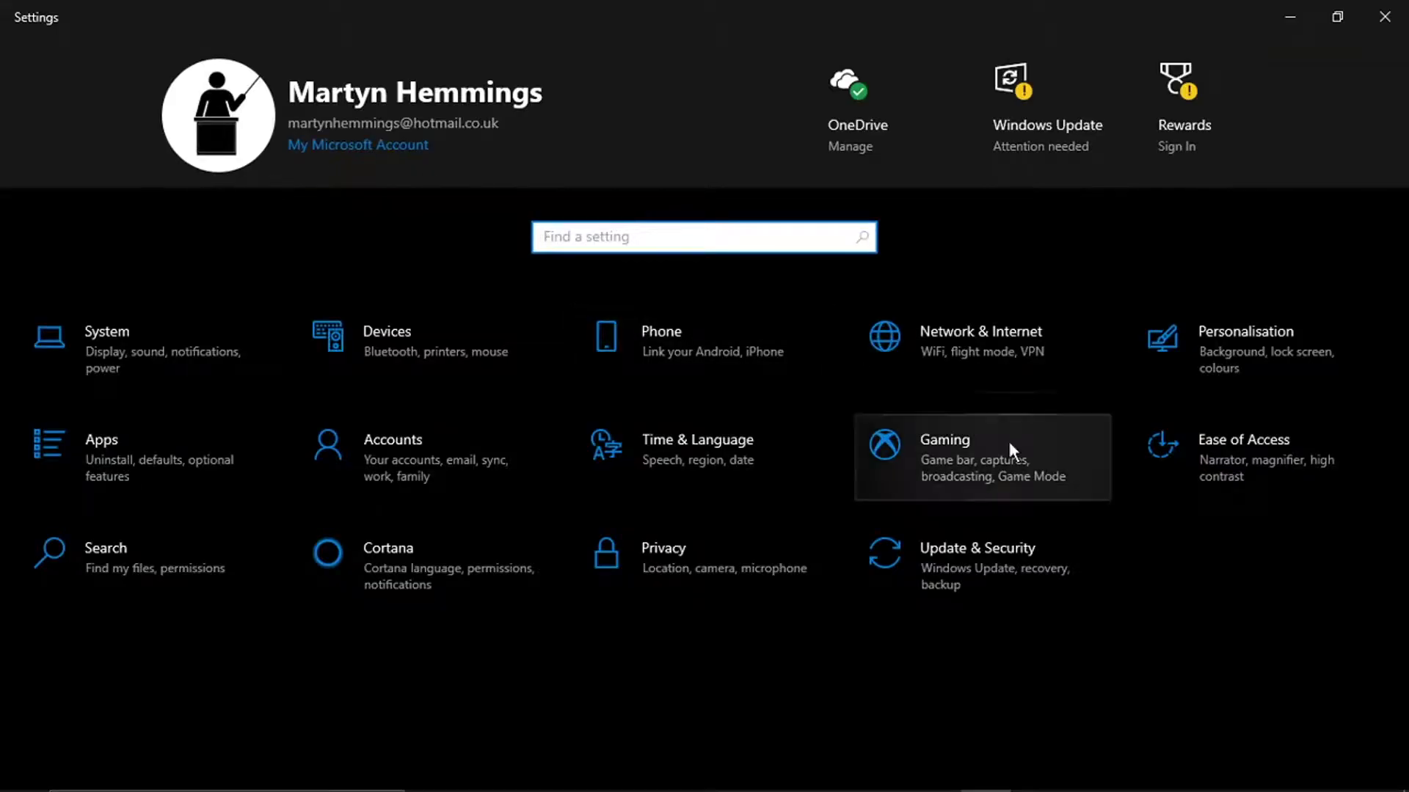
left_click(1002, 575)
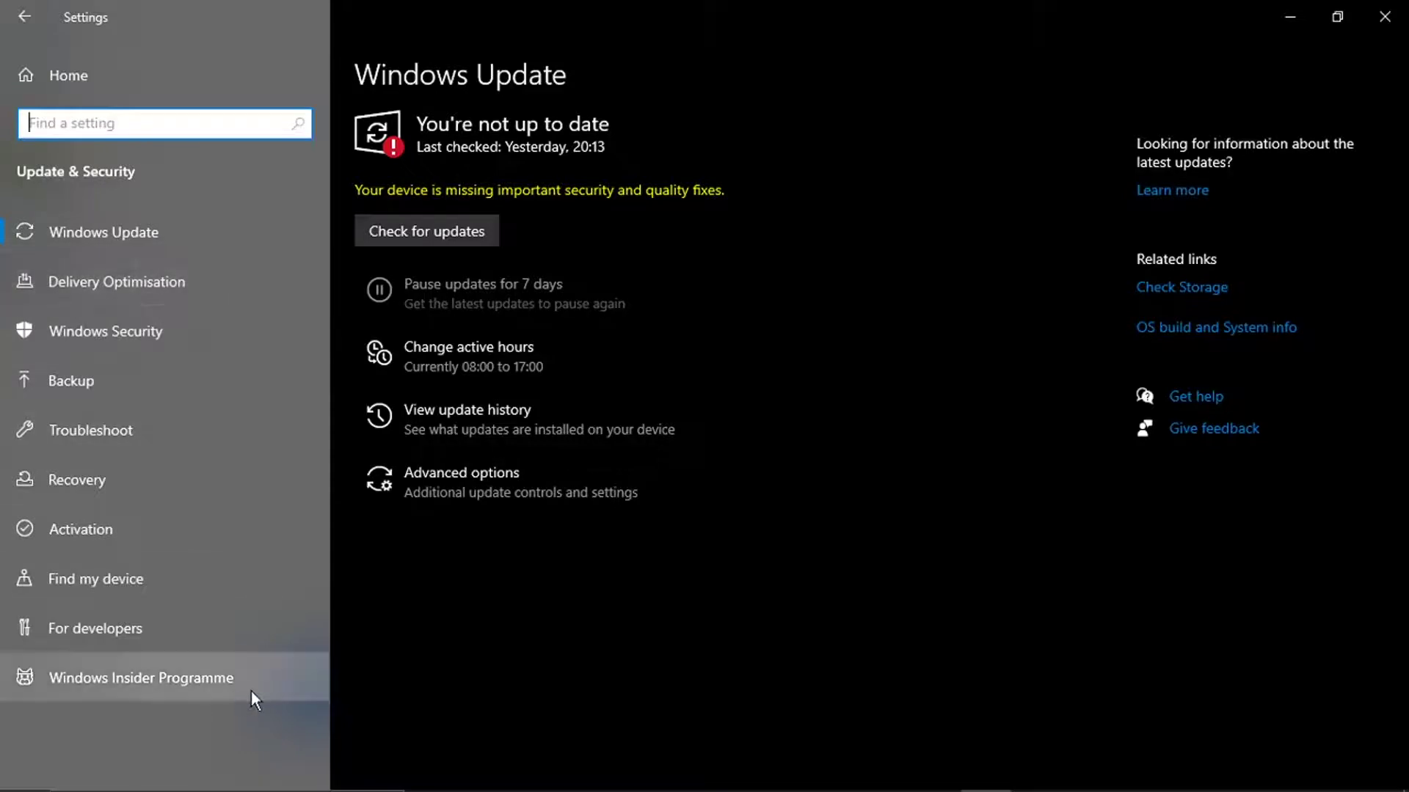
left_click(231, 681)
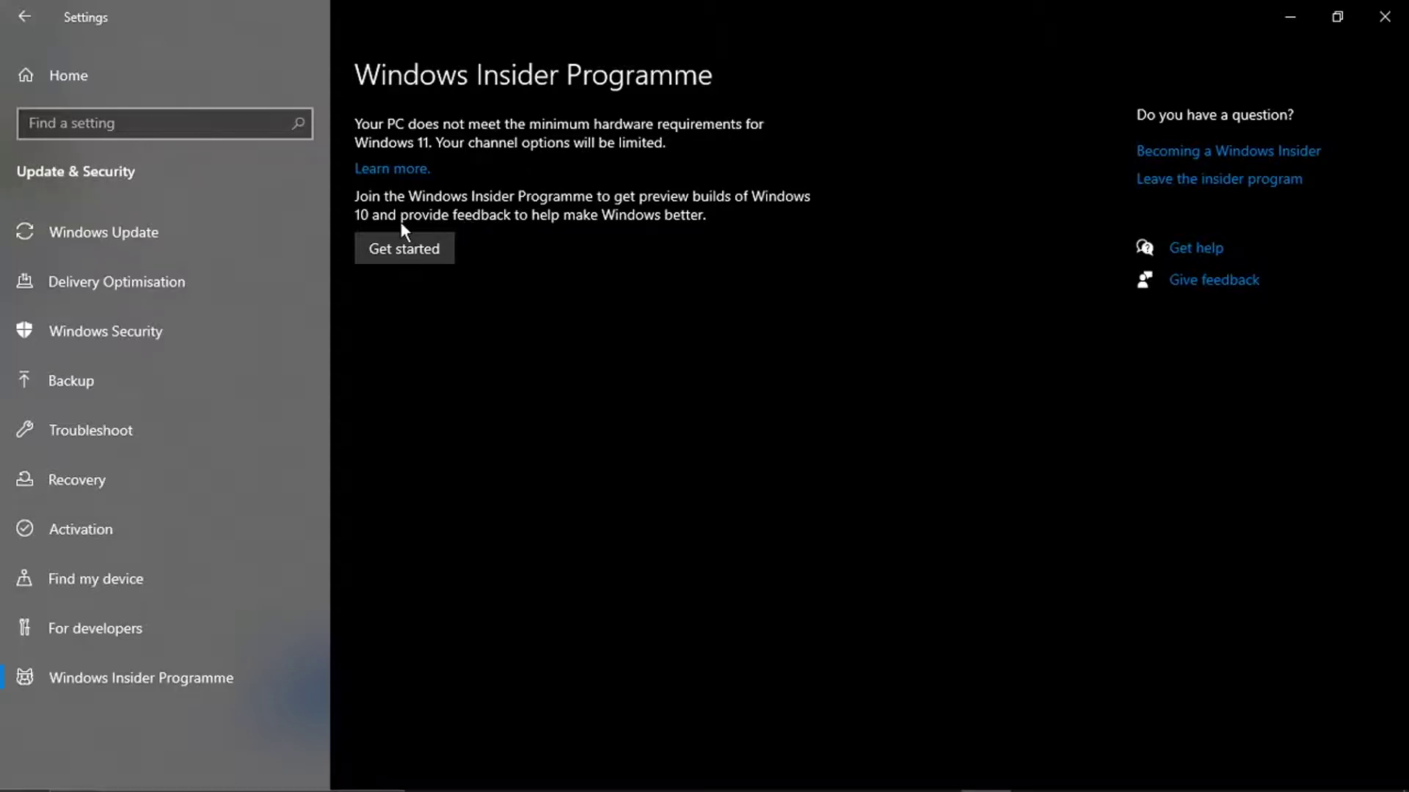
left_click(425, 260)
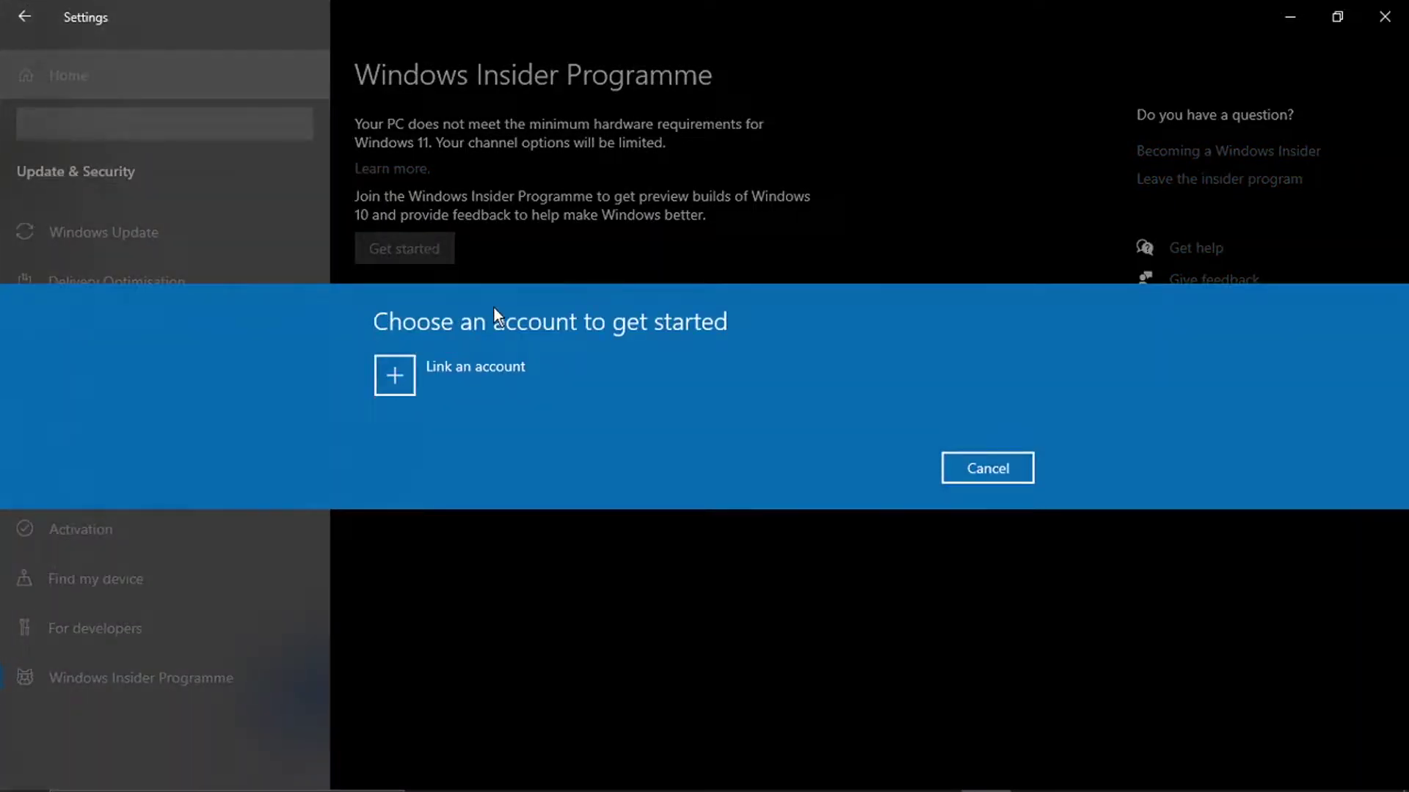
Link the existing Microsoft account to the Insider Programme and verify with the account PIN
left_click(415, 374)
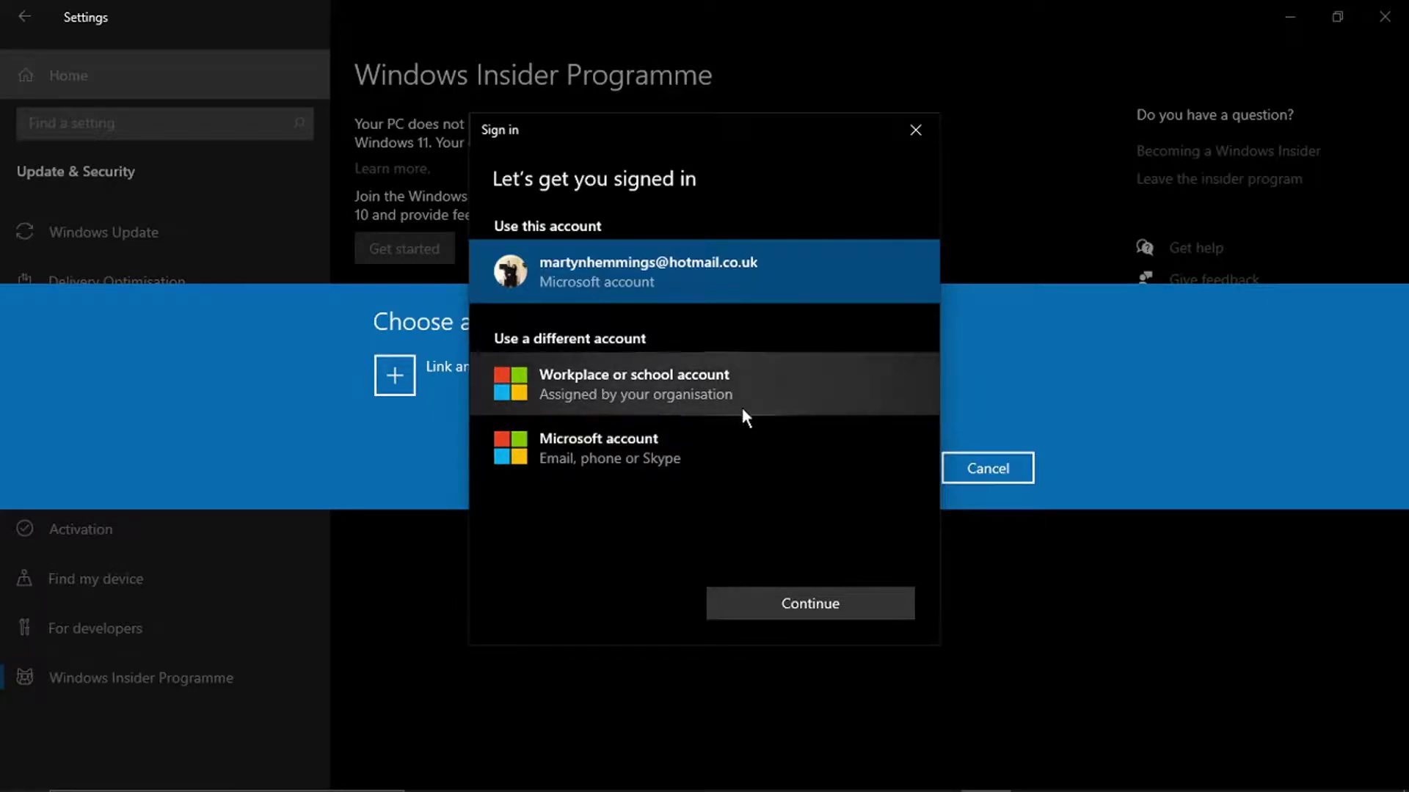
left_click(805, 611)
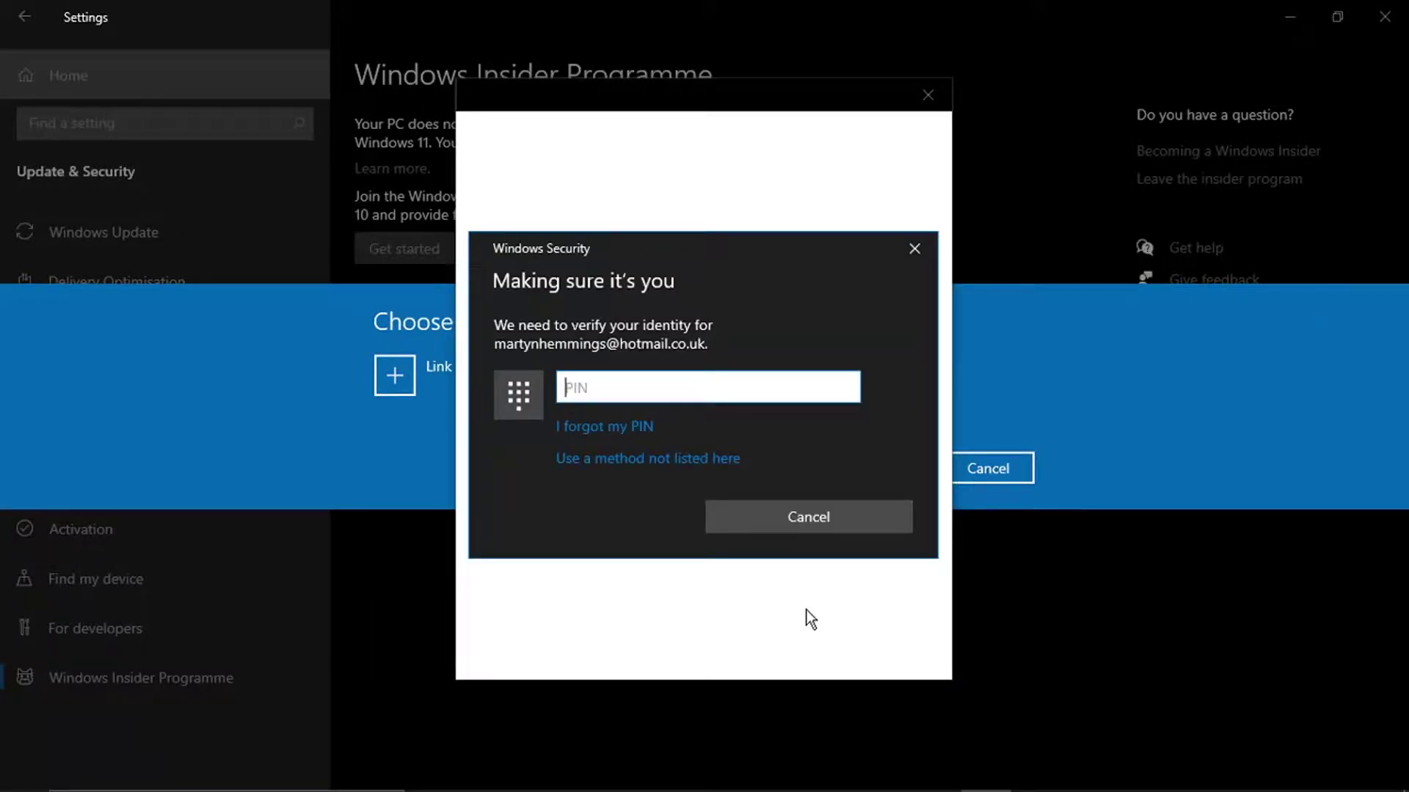
type("••••")
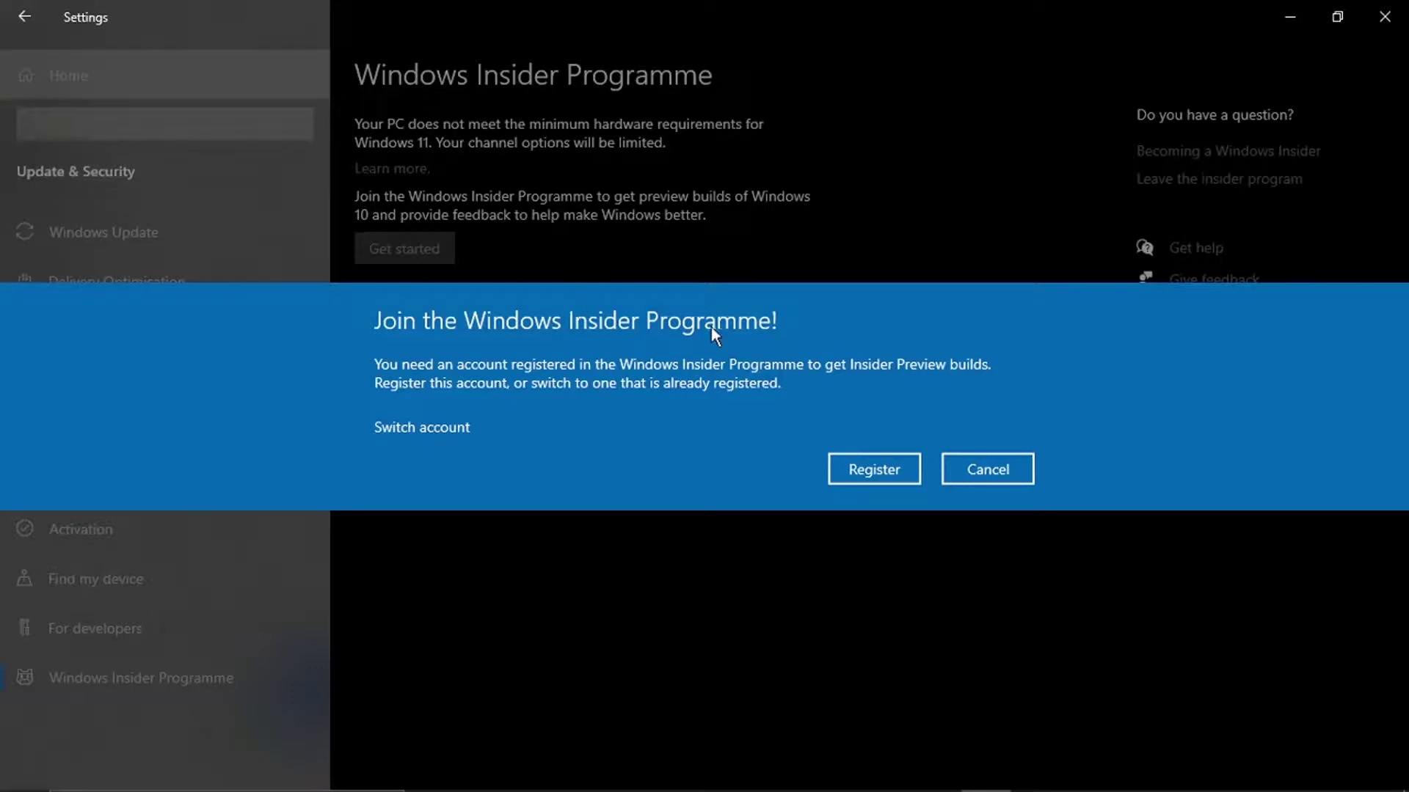
Register and sign up the account as a Windows Insider, accepting the programme agreement
left_click(879, 476)
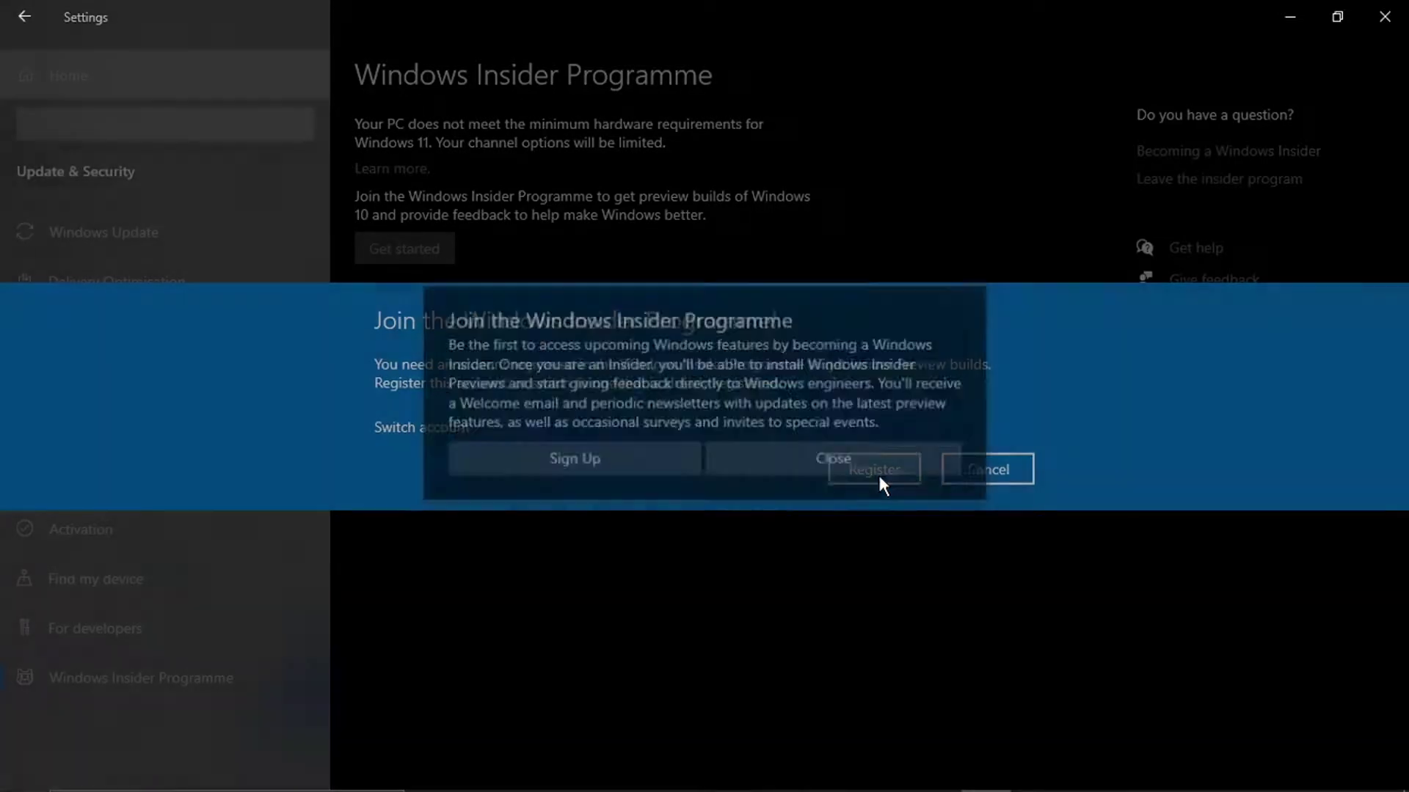
left_click(565, 474)
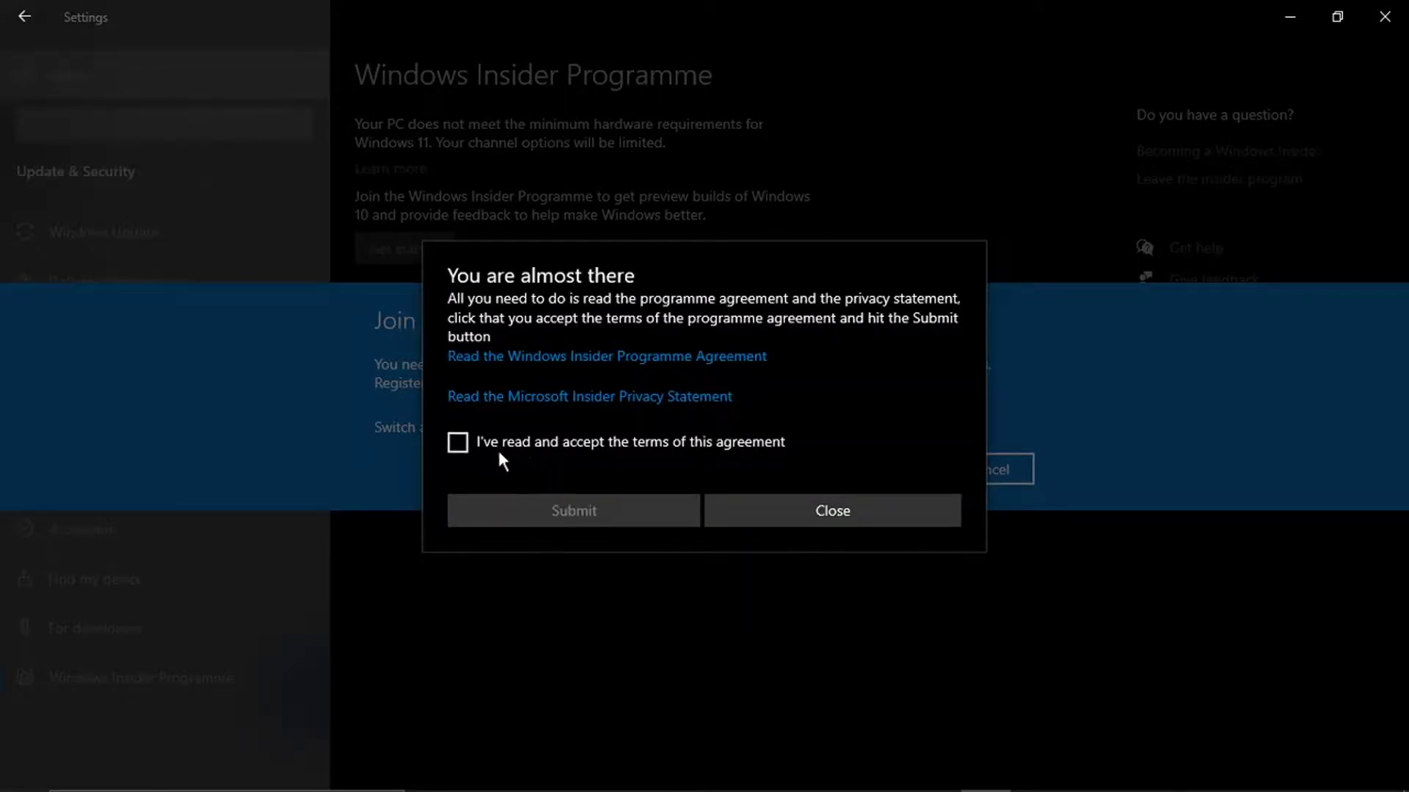
left_click(478, 444)
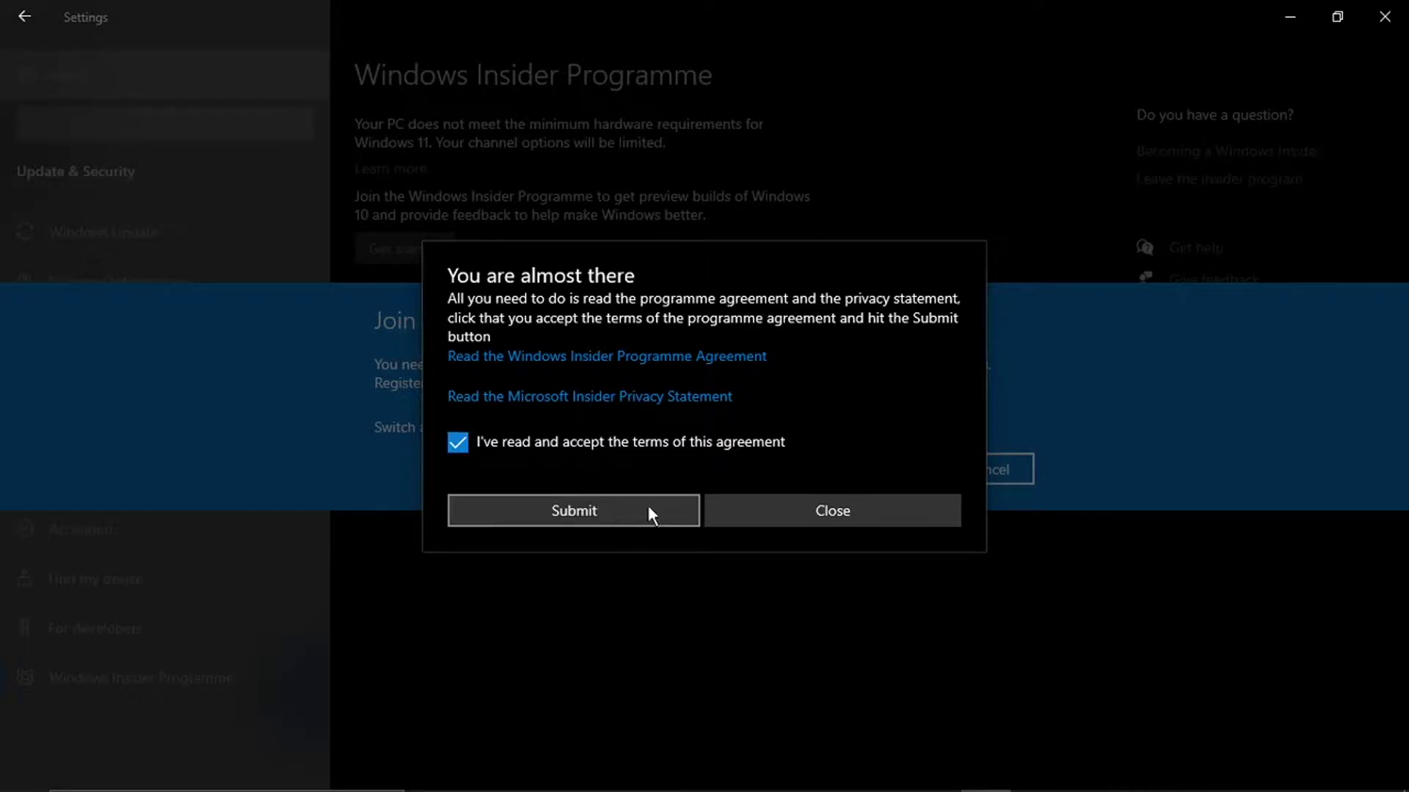
left_click(626, 512)
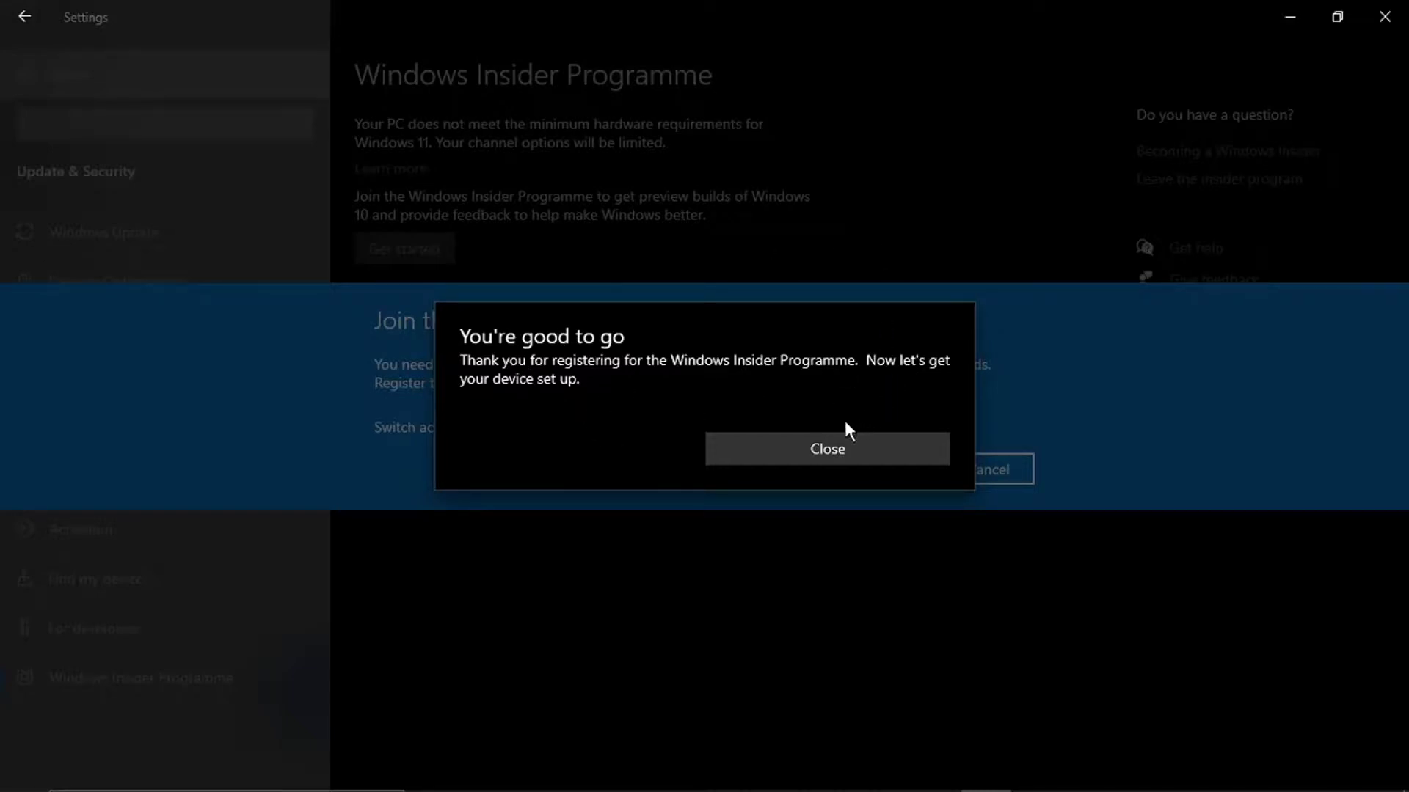
left_click(819, 449)
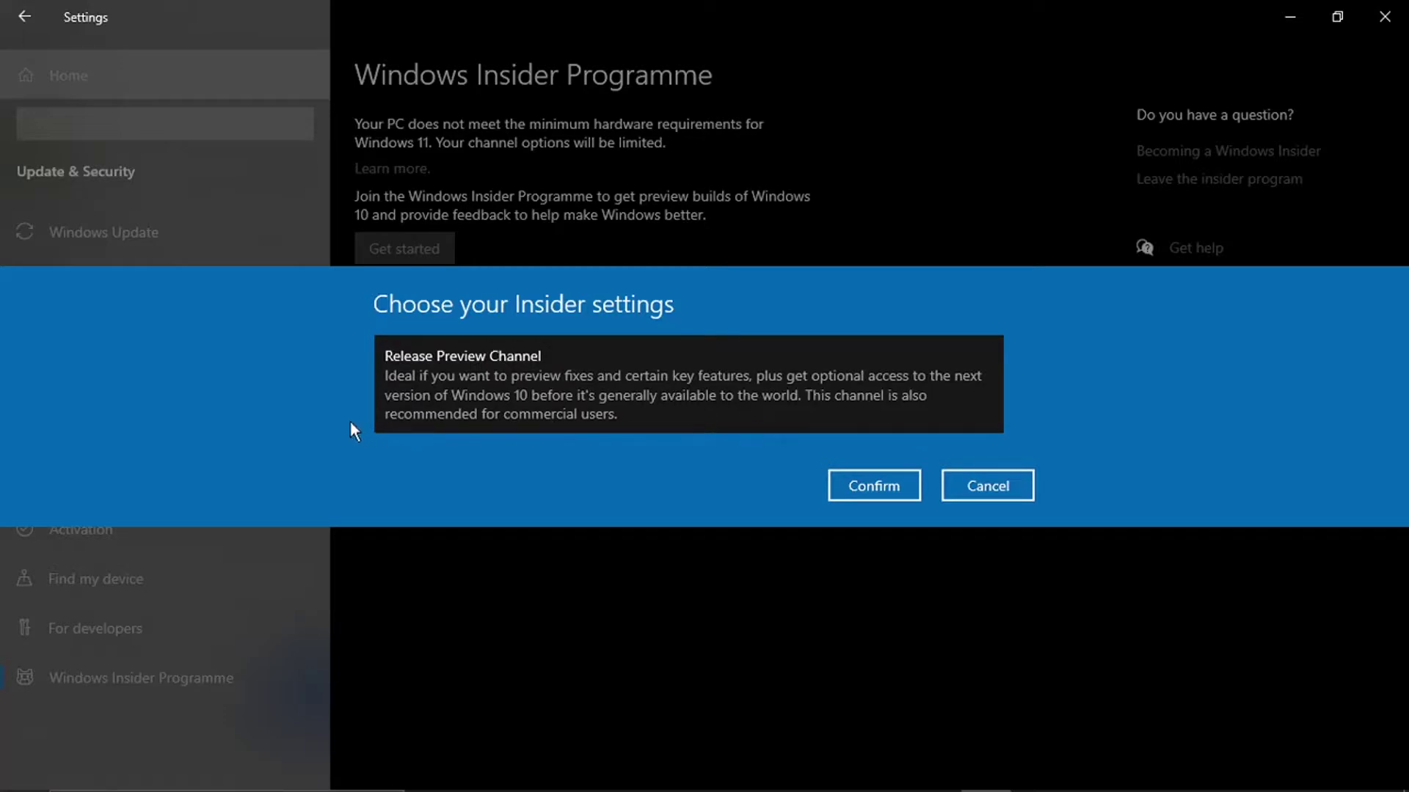
Confirm the Release Preview Channel and accept the Insider data collection terms
left_click(859, 475)
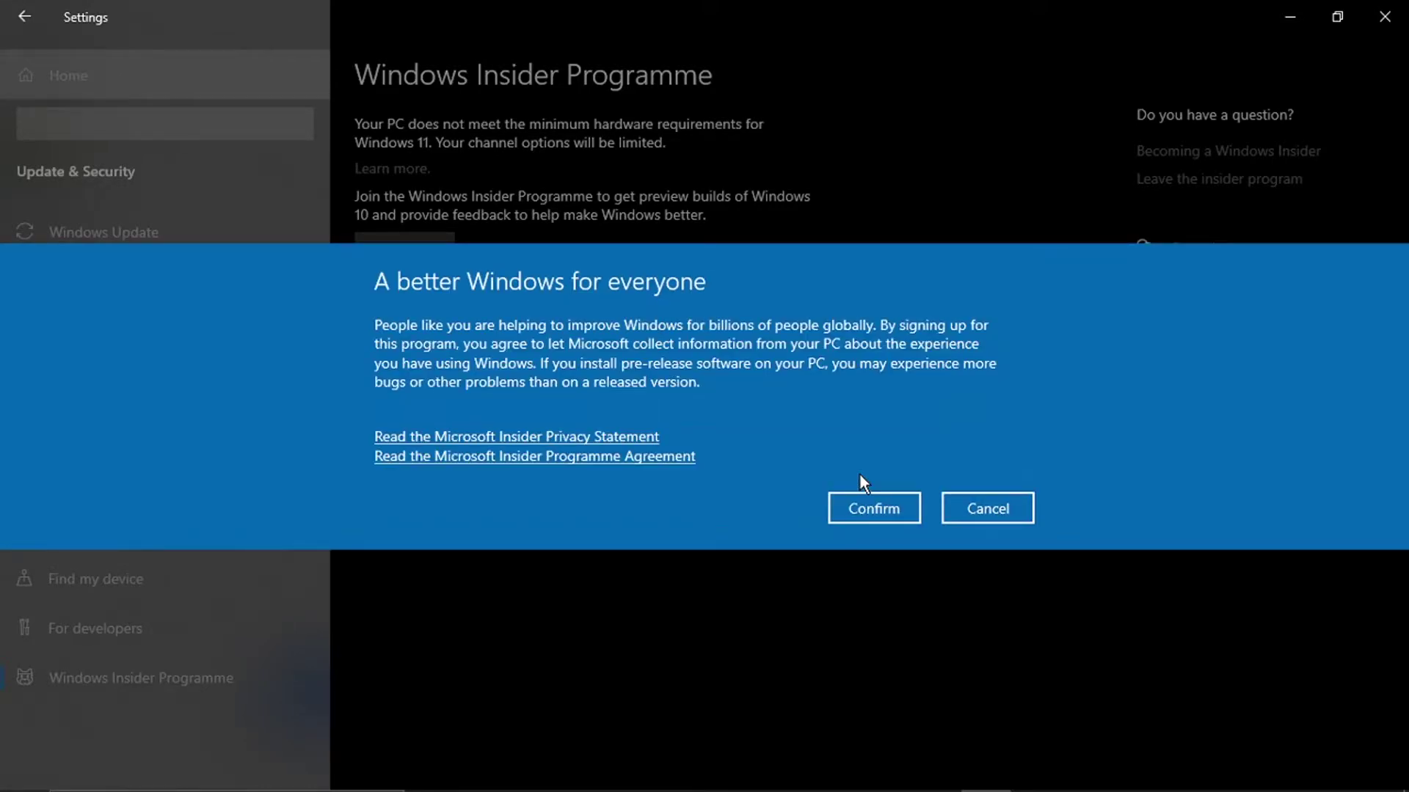
left_click(861, 518)
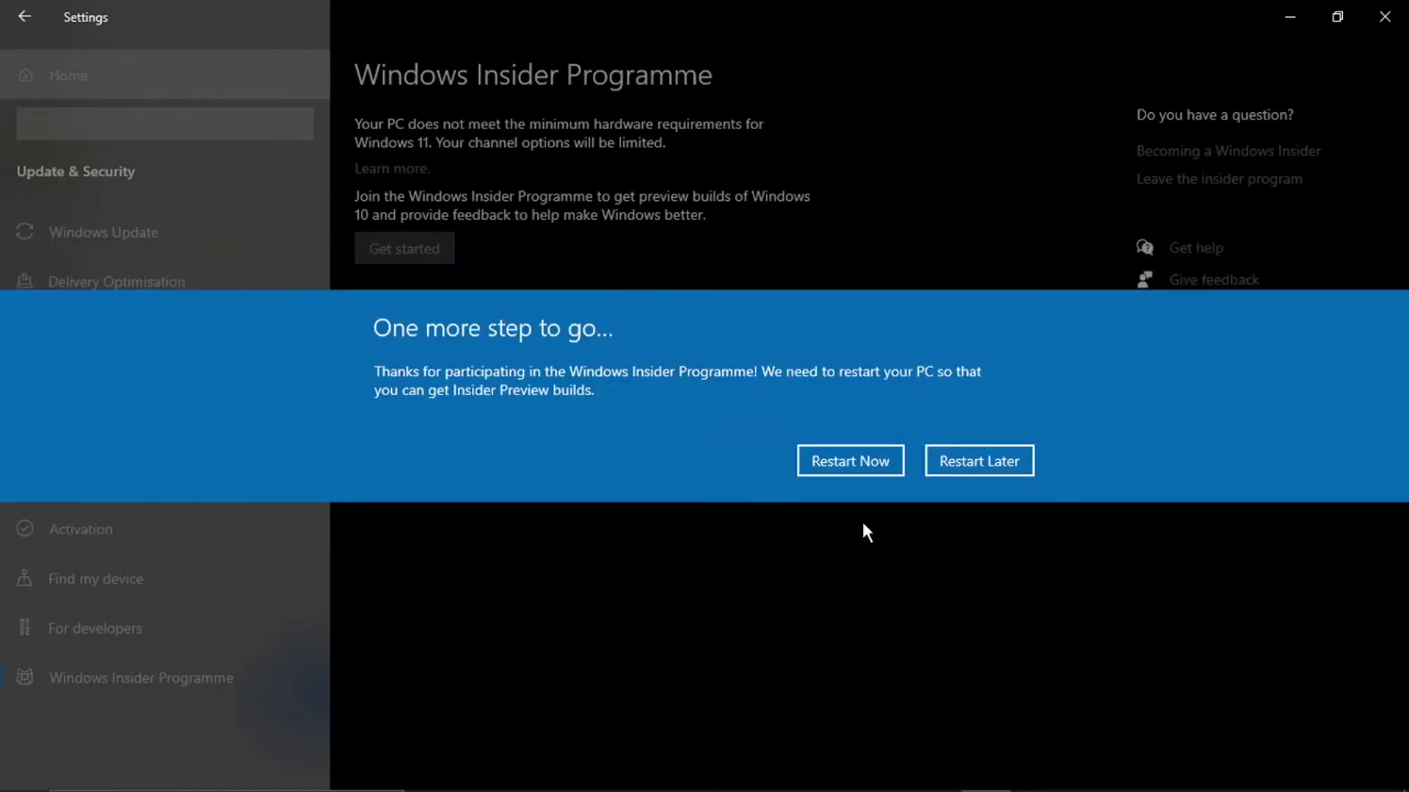